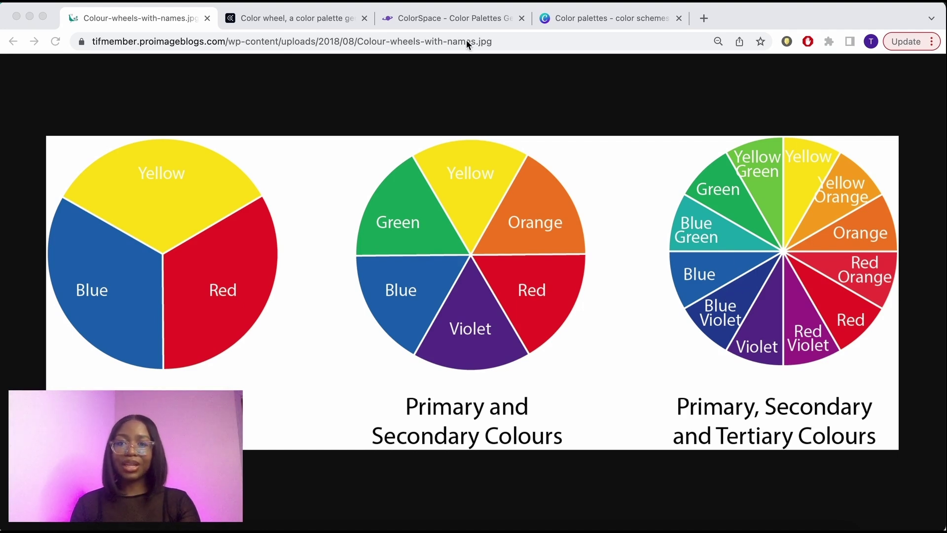
Shift the Adobe Color greens yellower, try a darker green-magenta complementary pair, then fine-tune the base green
click(303, 20)
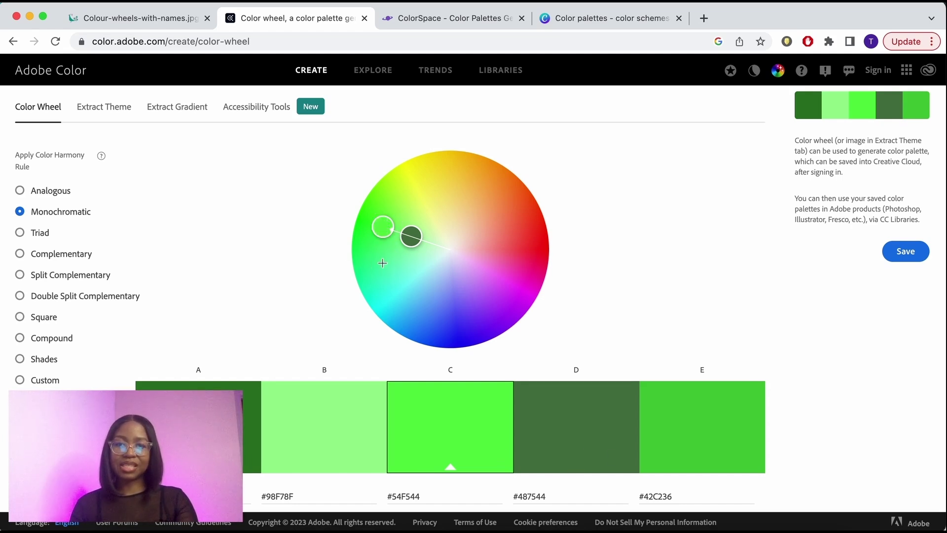
drag(382, 263, 377, 220)
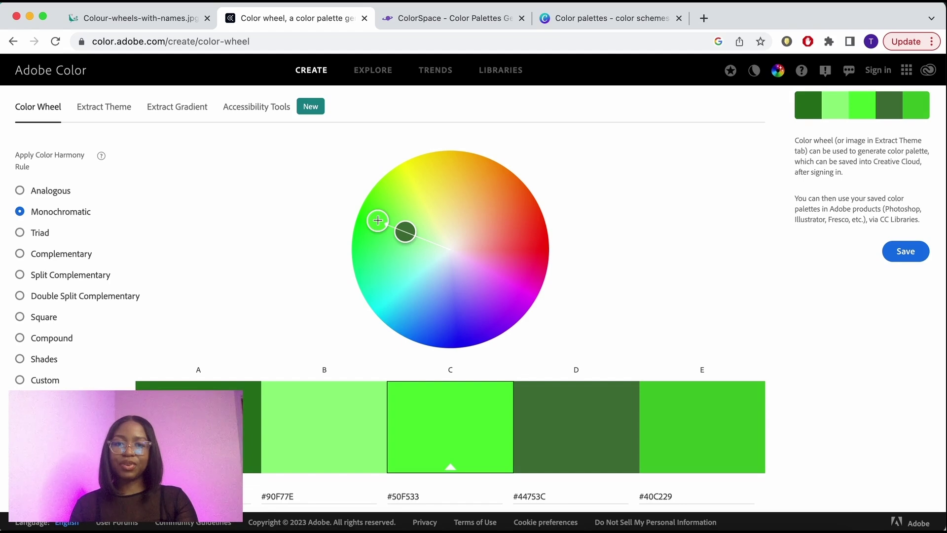
click(23, 254)
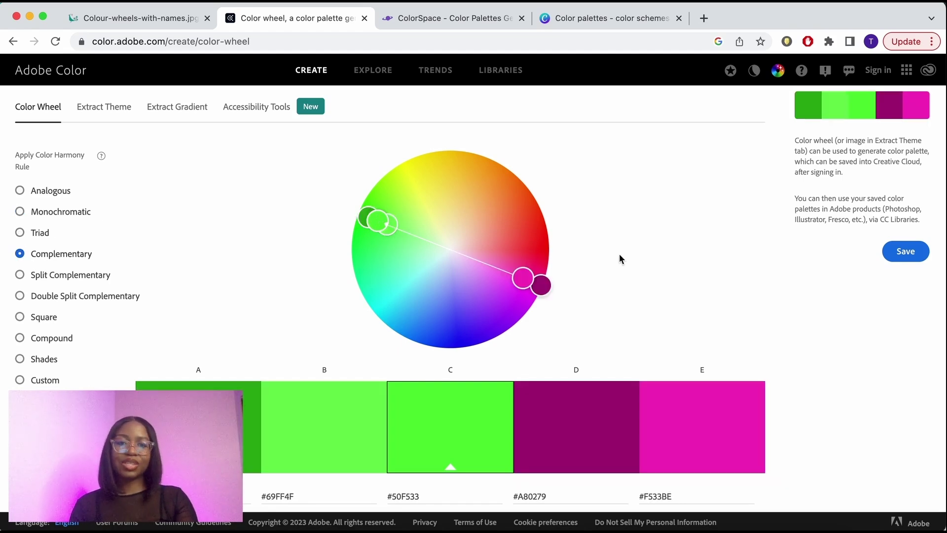
drag(546, 286, 542, 261)
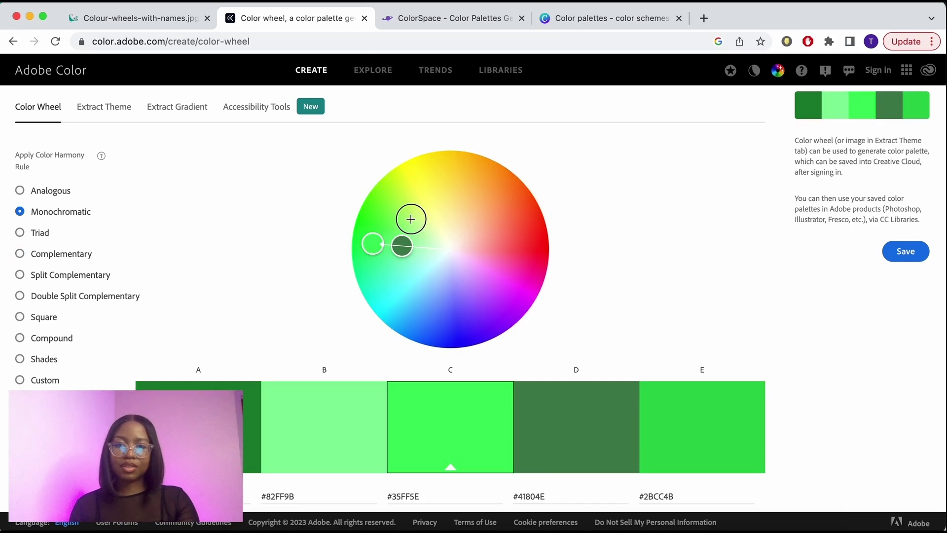
drag(413, 219, 390, 239)
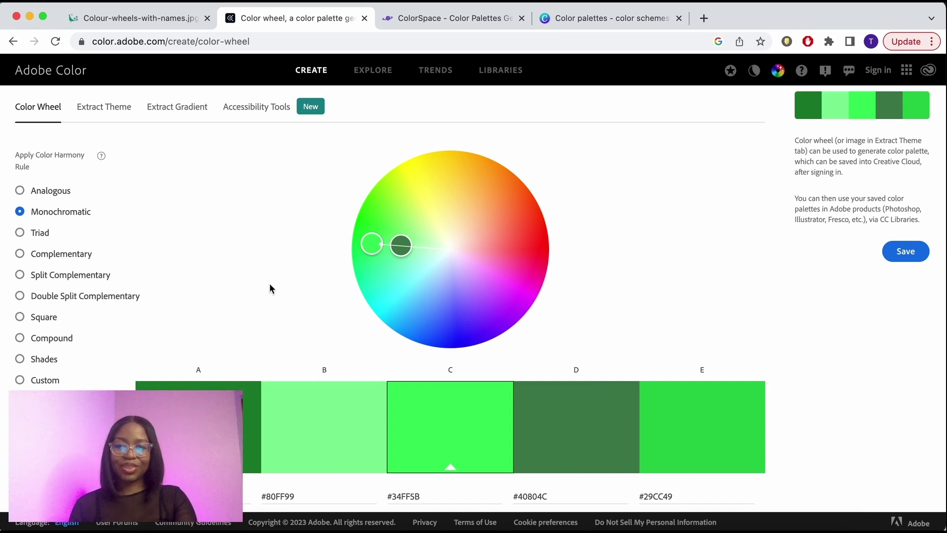
Make a complementary palette of greens with a deep magenta and a pale pink swatch E
click(20, 255)
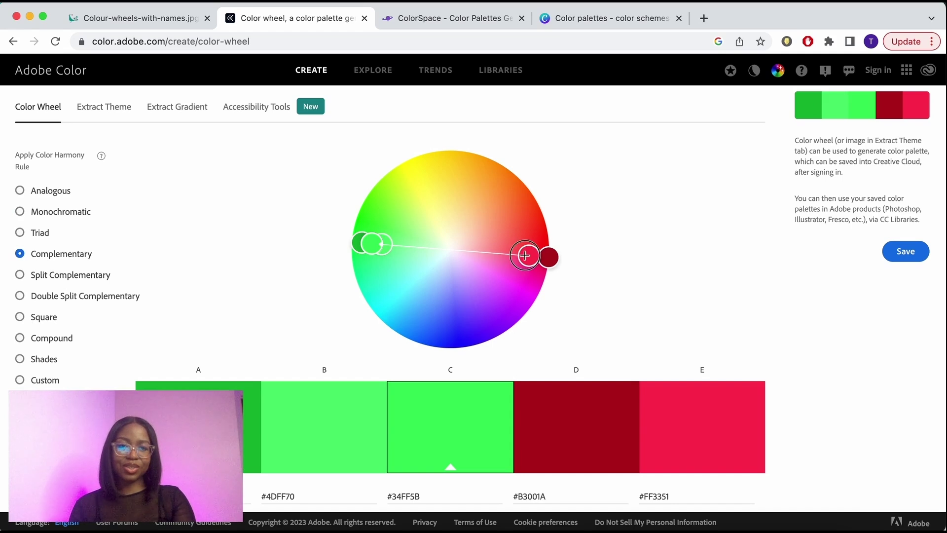
drag(525, 255, 523, 275)
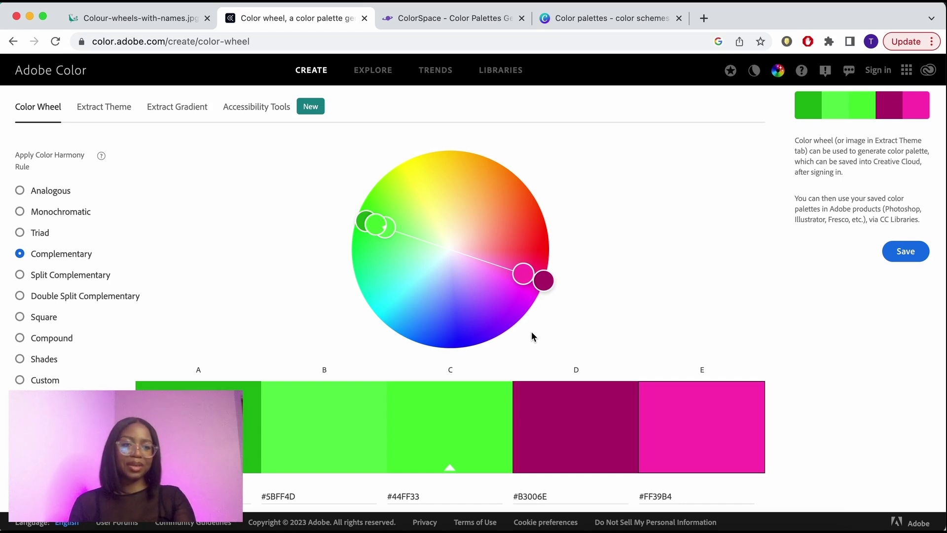
drag(522, 273, 478, 257)
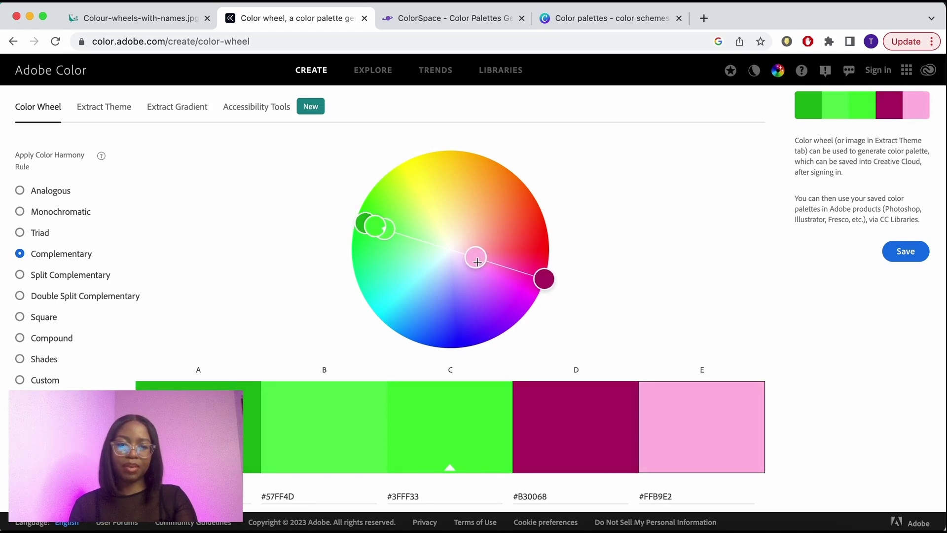
click(674, 403)
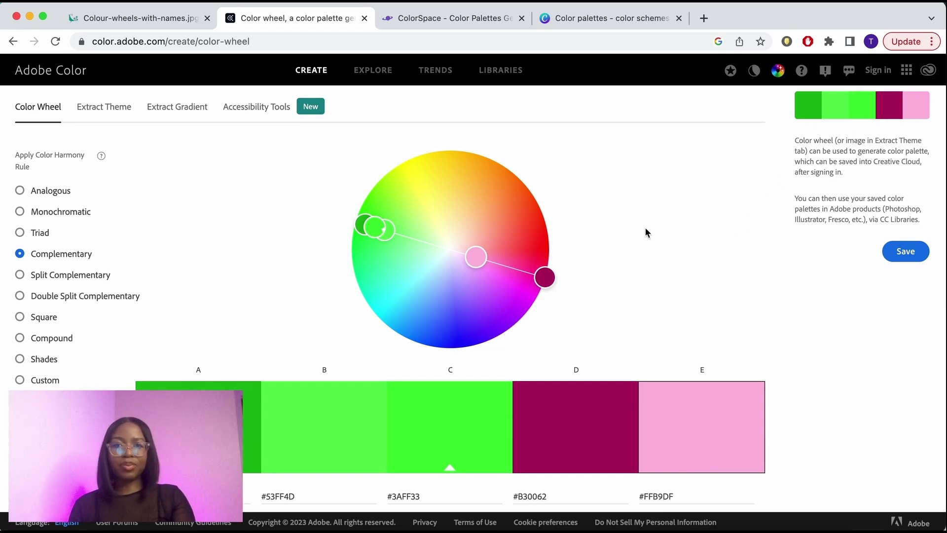
click(609, 17)
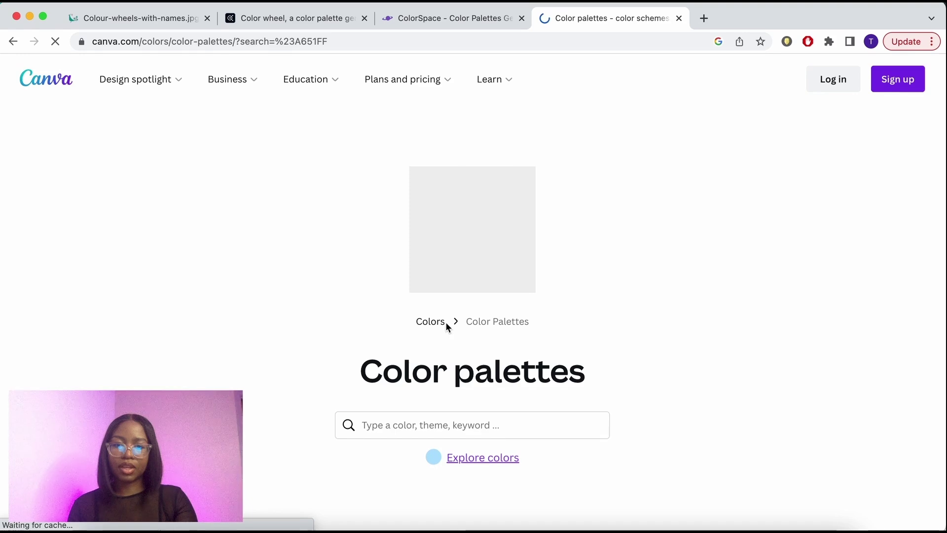
Search Canva's colour palettes for #A651FF and browse the two purple palettes it returns
click(410, 423)
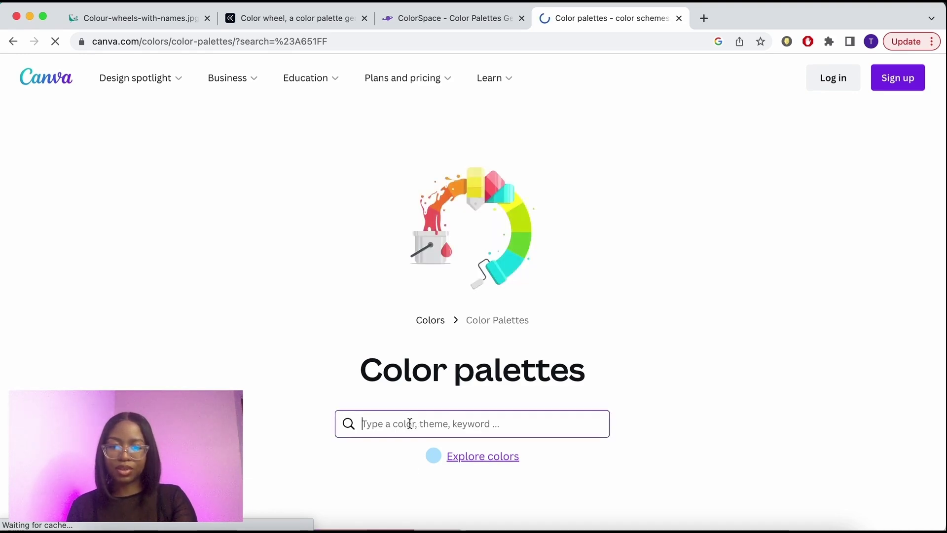
text(#A651FF)
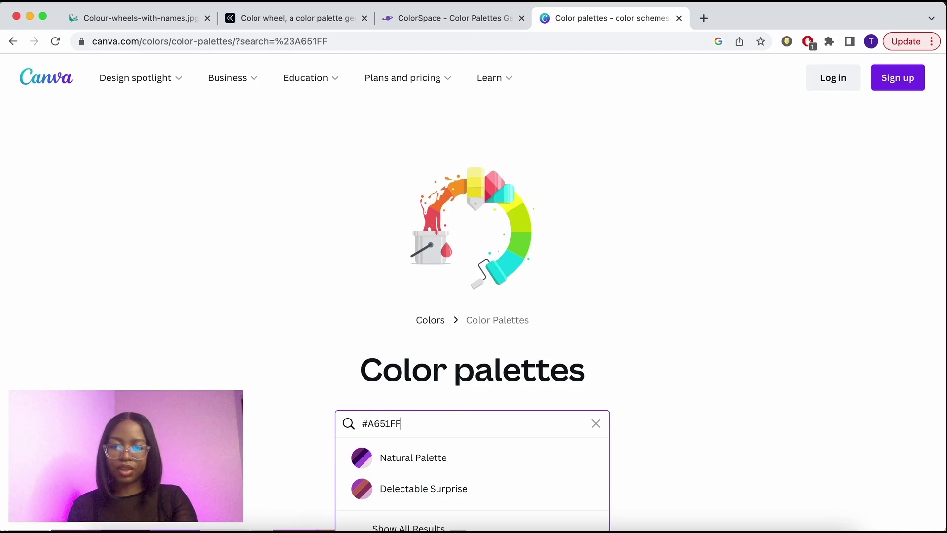
key(Return)
scroll(663, 327, down, 5)
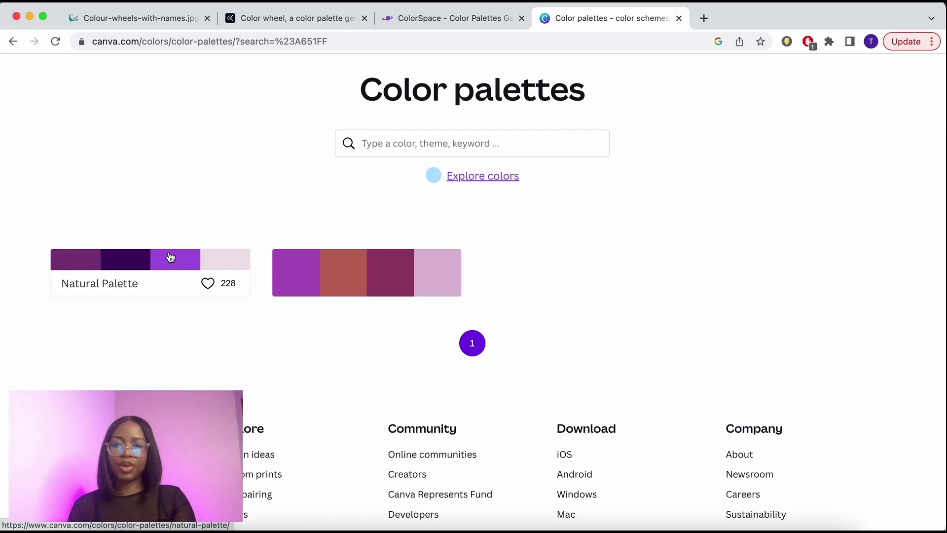
key(ctrl+shift+Tab)
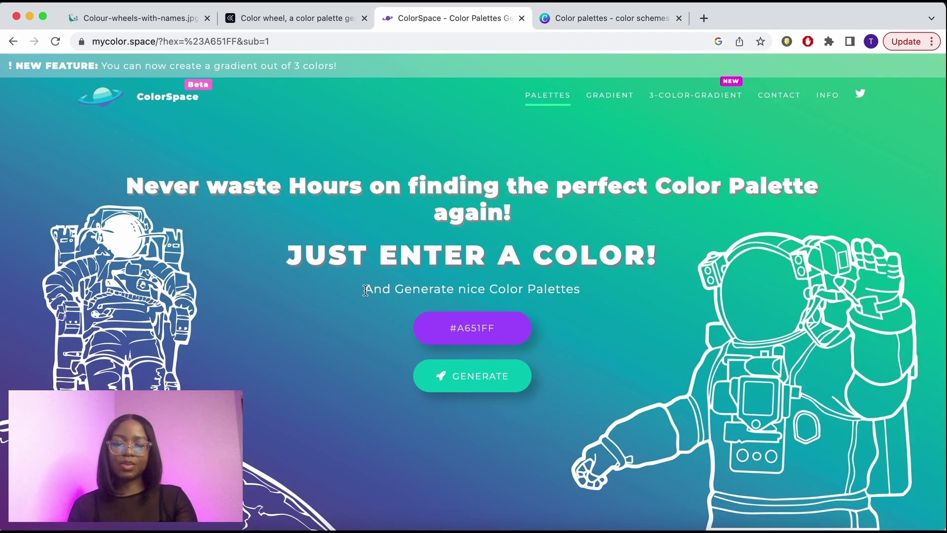
Generate ColorSpace palettes from #A651FF and scroll through the gradient, spot, cube, switch and natural results
click(467, 386)
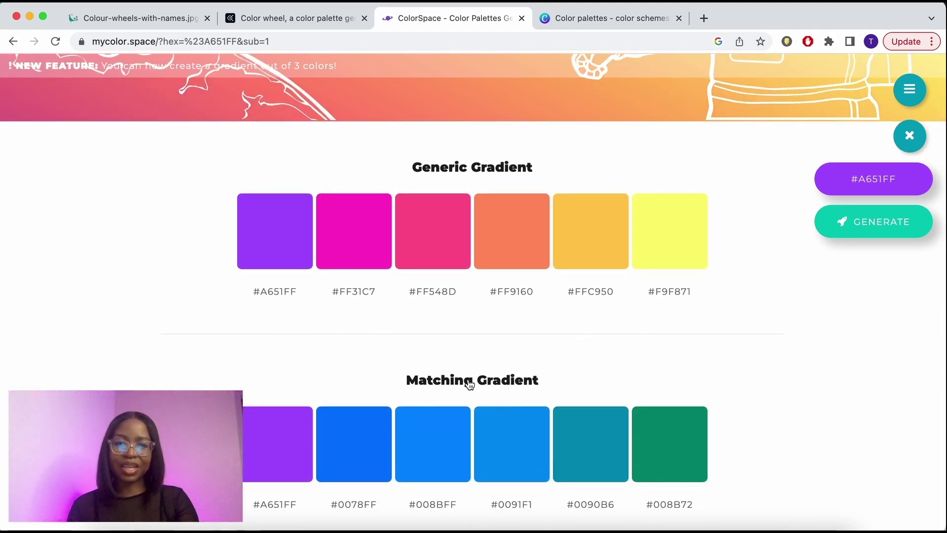
scroll(469, 384, down, 5)
scroll(469, 384, down, 7)
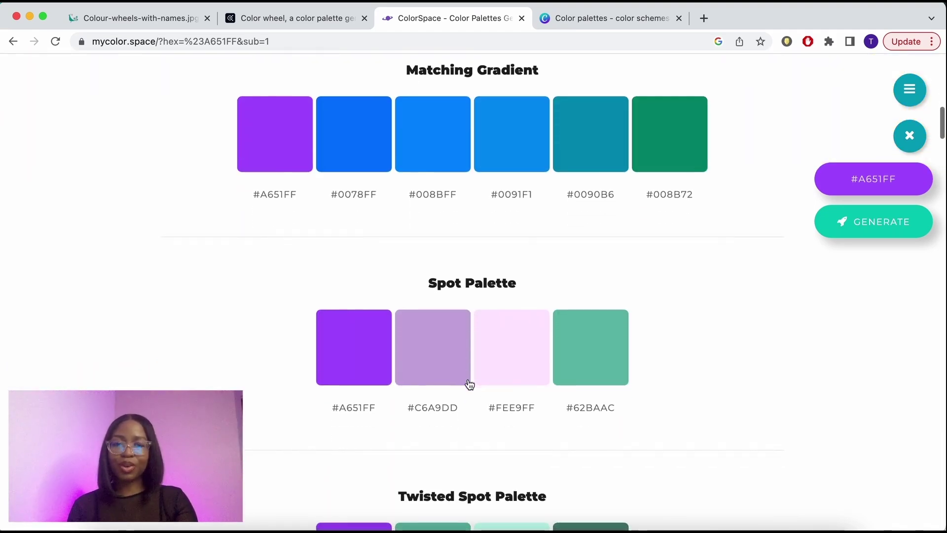
scroll(469, 384, up, 6)
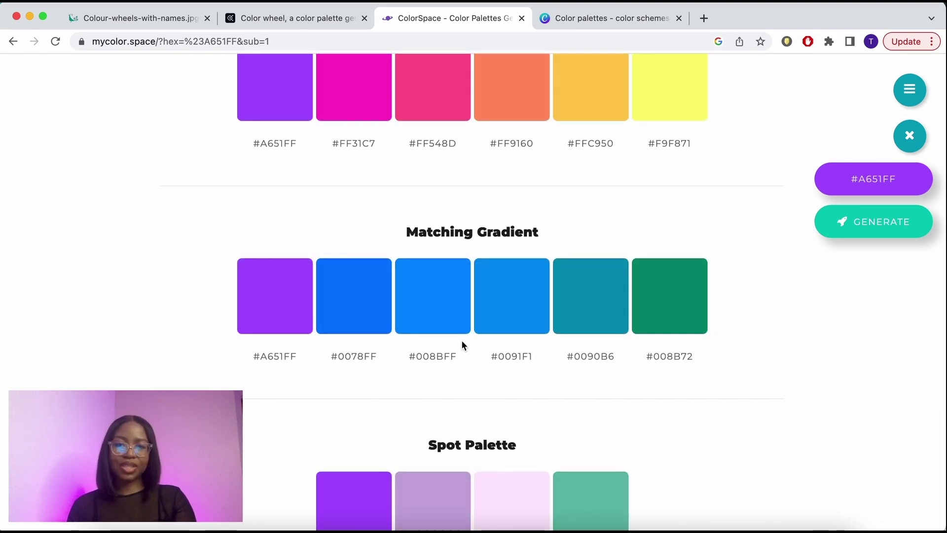
scroll(594, 357, down, 20)
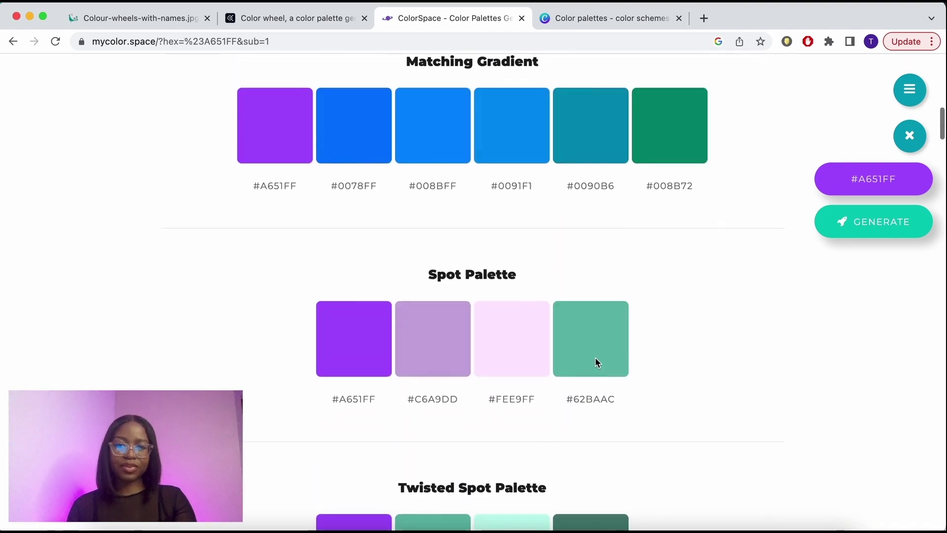
scroll(406, 399, down, 20)
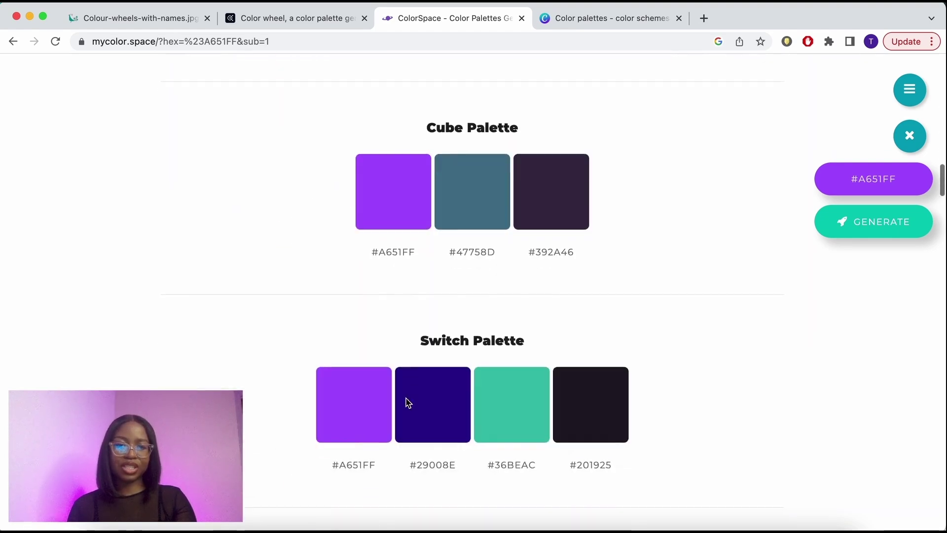
scroll(405, 398, down, 17)
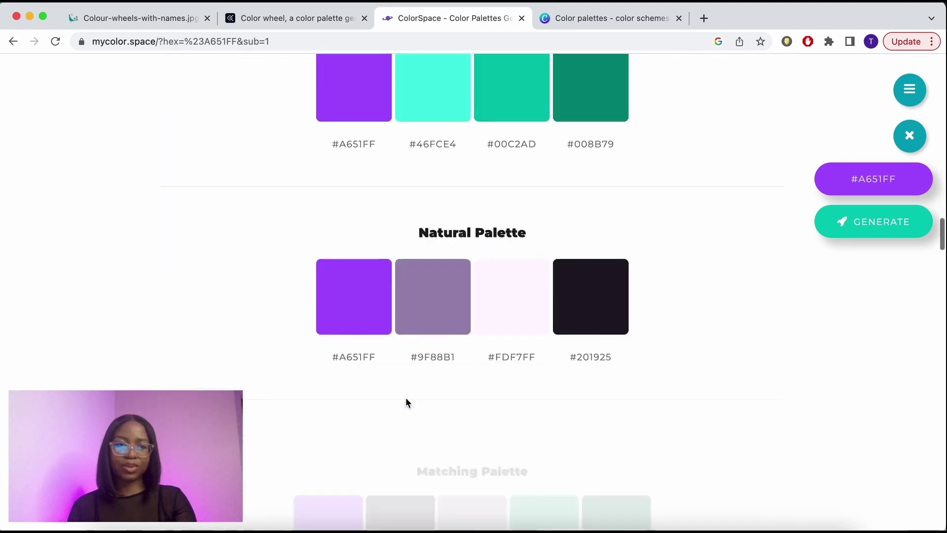
scroll(405, 398, up, 20)
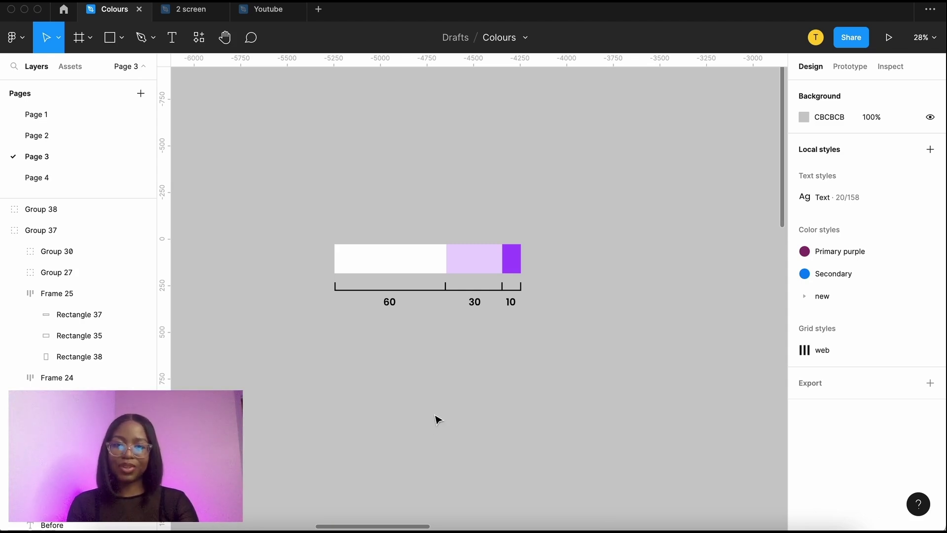
Pan around Page 3's 60-30-10 colour bar and the original slate meditation app screens
scroll(438, 418, down, 1)
scroll(437, 418, left, 1)
scroll(438, 418, up, 2)
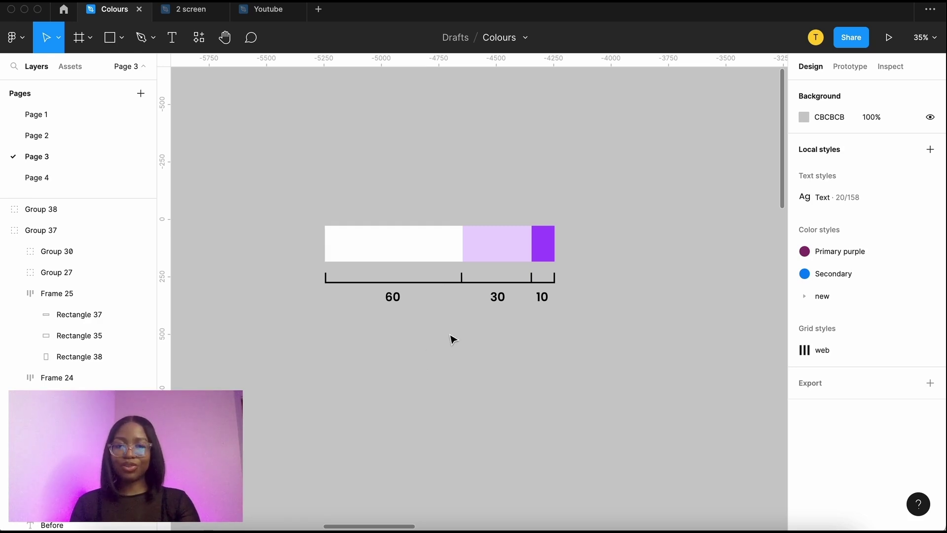
scroll(501, 253, left, 2)
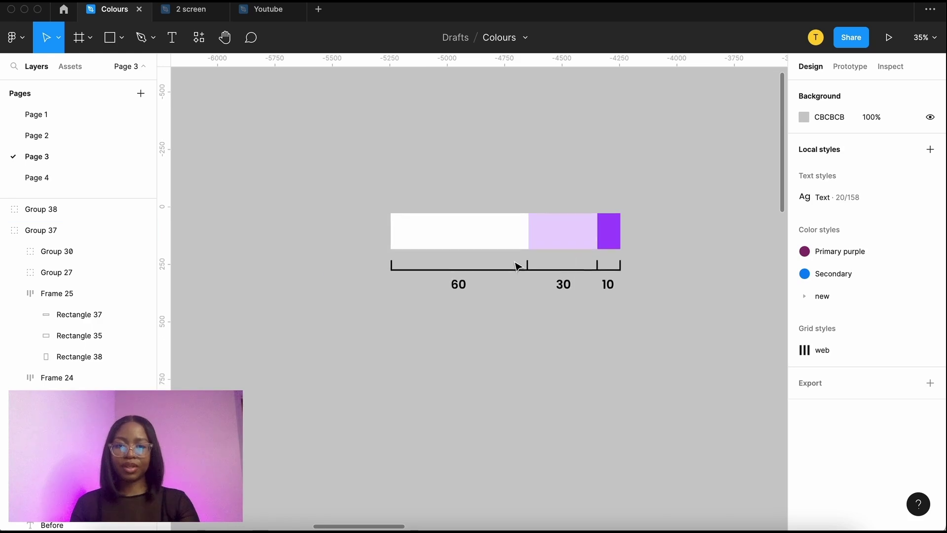
scroll(517, 266, right, 1)
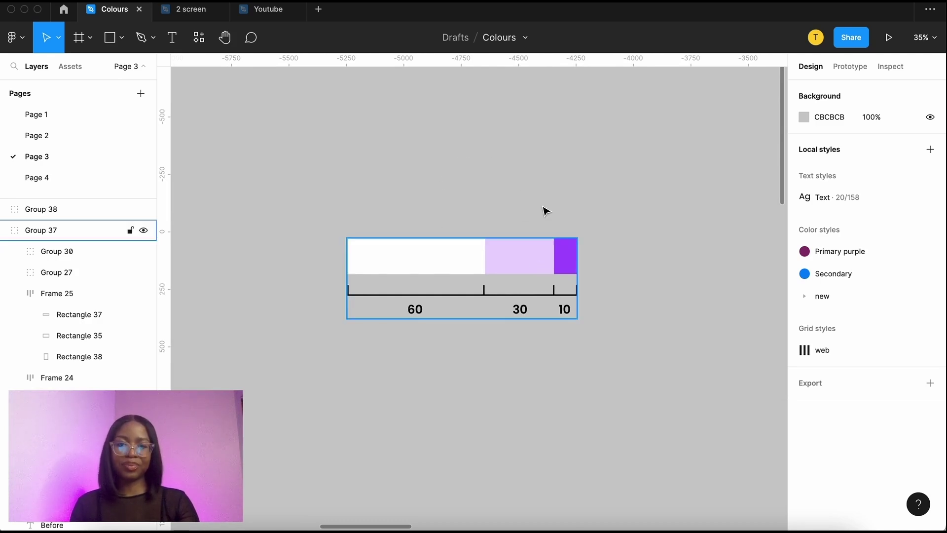
scroll(543, 209, right, 10)
scroll(543, 209, left, 3)
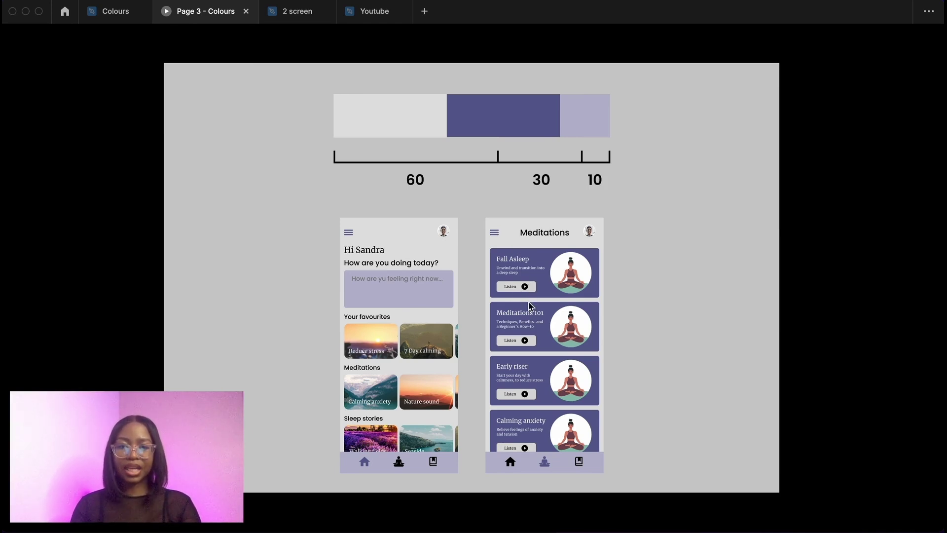
Advance to the slide with white app backgrounds and lavender cards
key(Right)
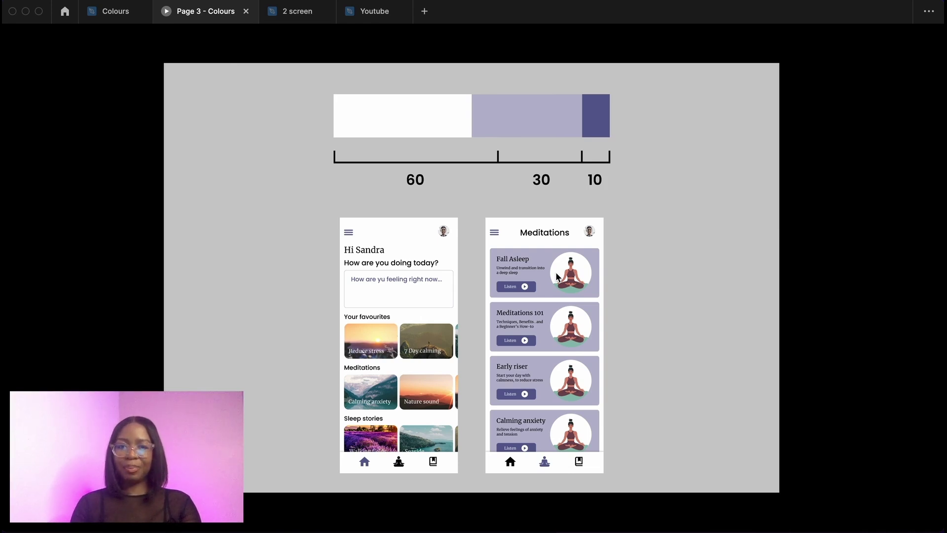
Step through the vibrant purple version, redesigned screens and Before/After slide, then return to the Colours file
key(Right)
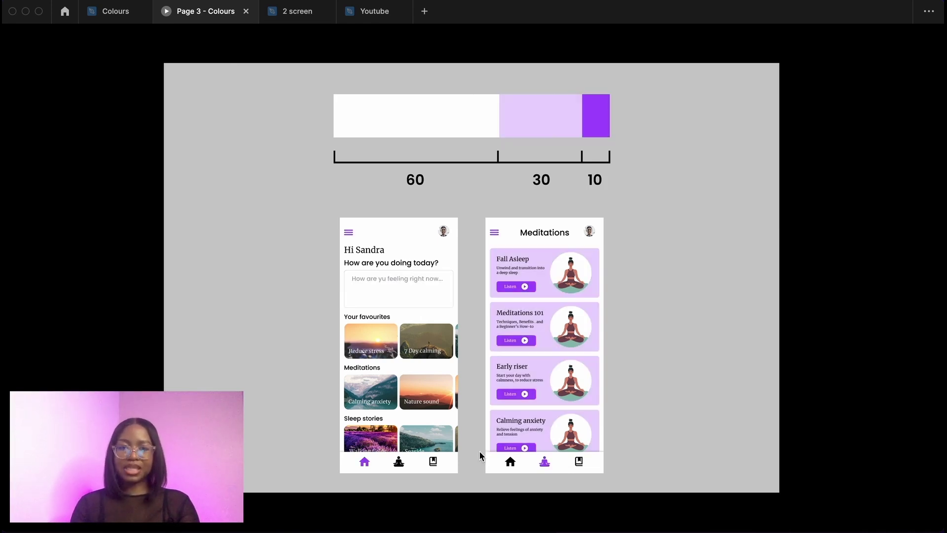
key(Right)
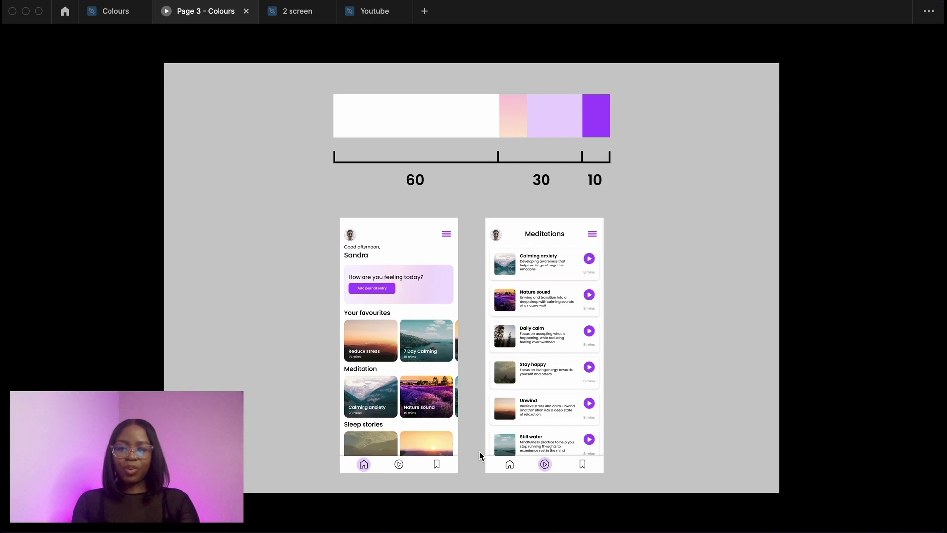
key(Right)
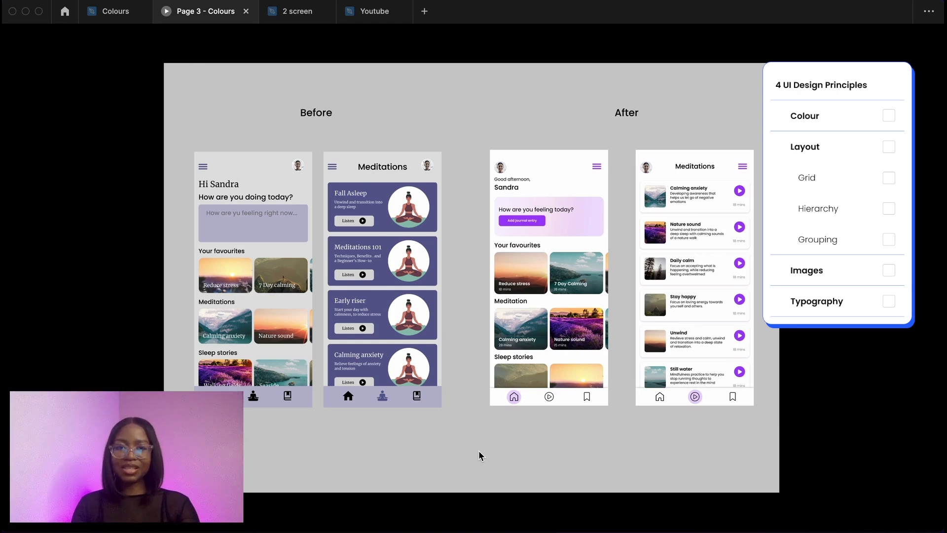
key(Right)
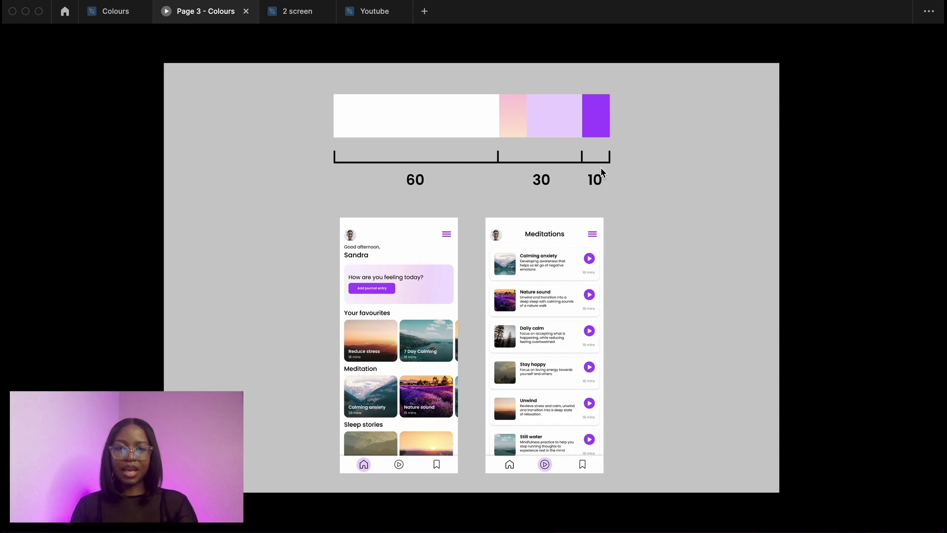
key(Right)
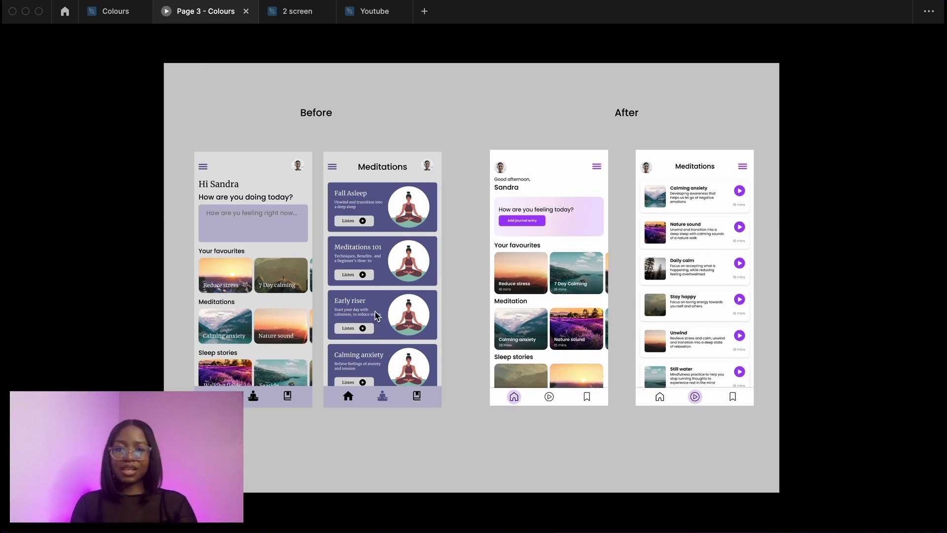
key(ctrl+shift+Tab)
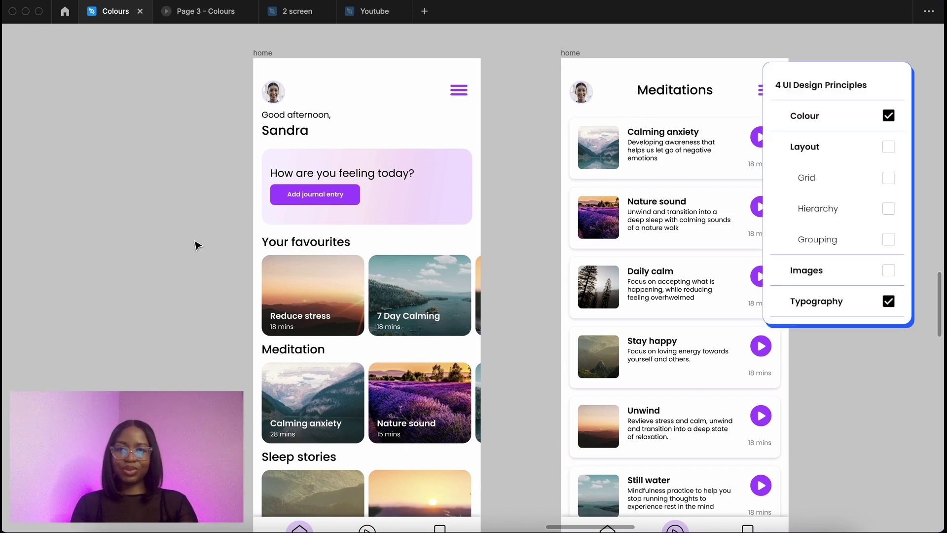
Review the before-and-after meditation screens in the Page 3 - Colours presentation, toggling back to the design file
click(205, 11)
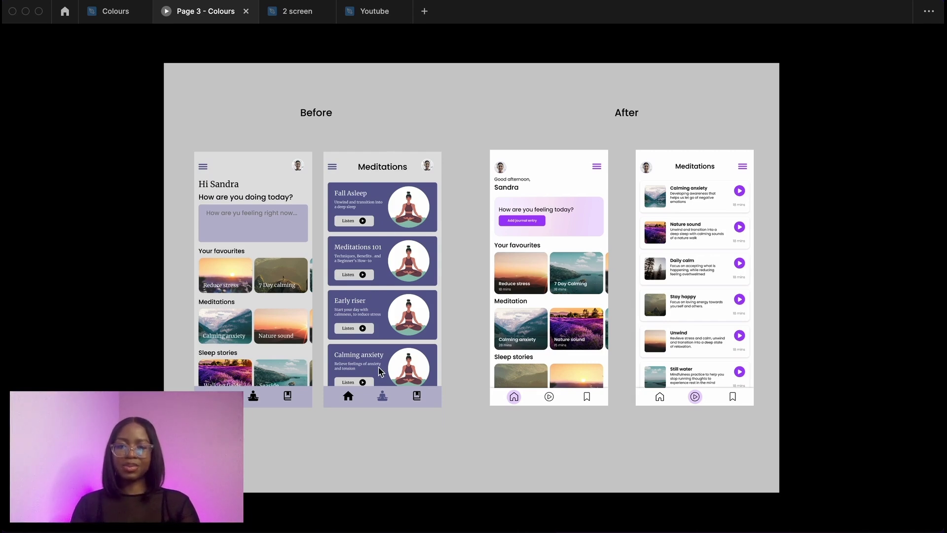
key(ctrl+shift+Tab)
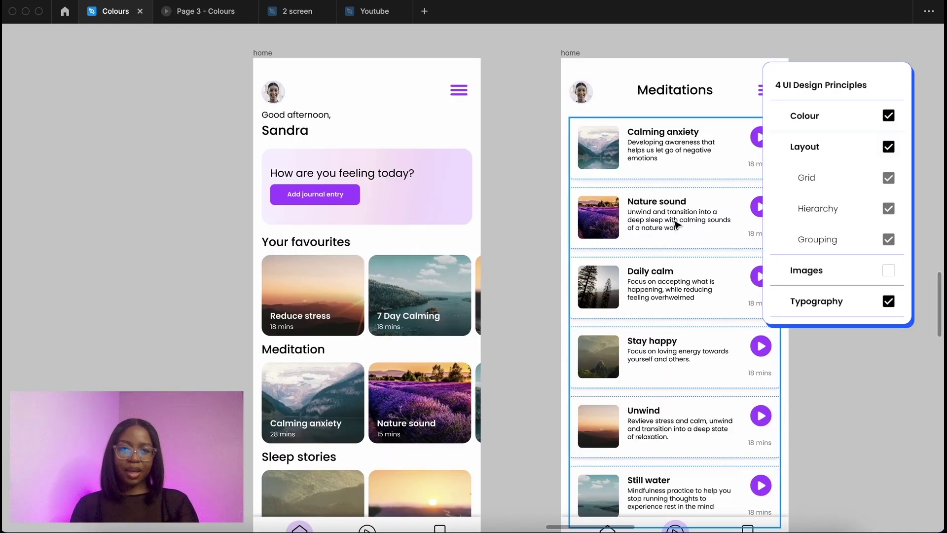
key(ctrl+Tab)
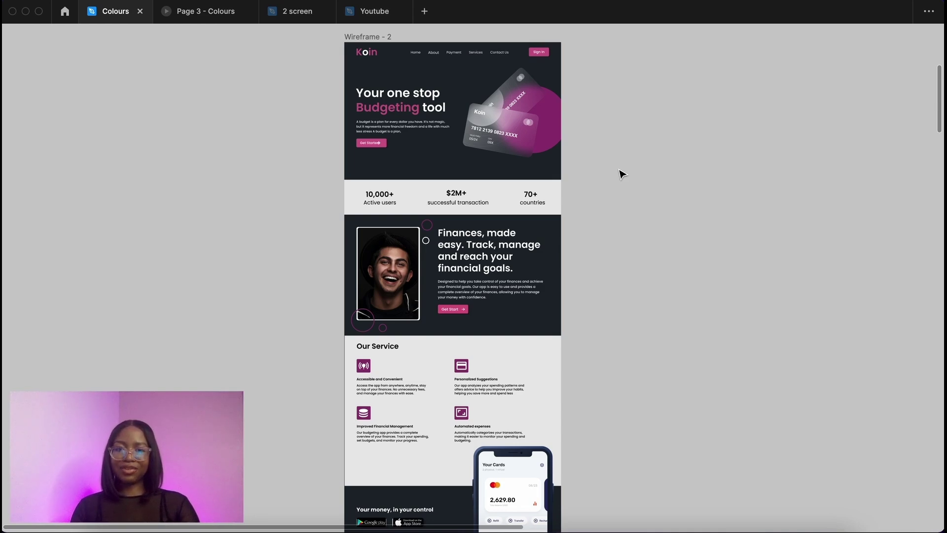
Scroll from Wireframe - 2 over to Wireframe - 5 and its 60/30/10 colour split bar
scroll(622, 173, up, 3)
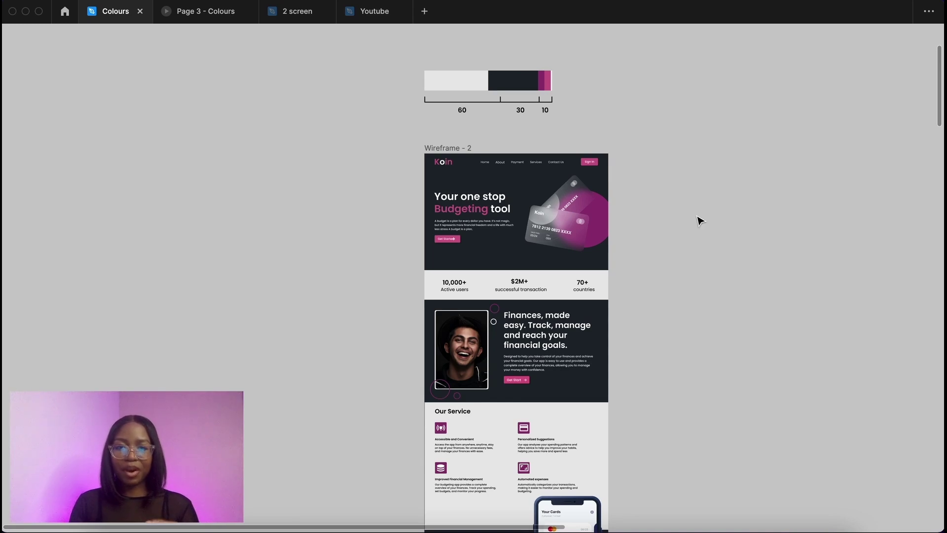
scroll(700, 220, down, 2)
scroll(700, 220, up, 5)
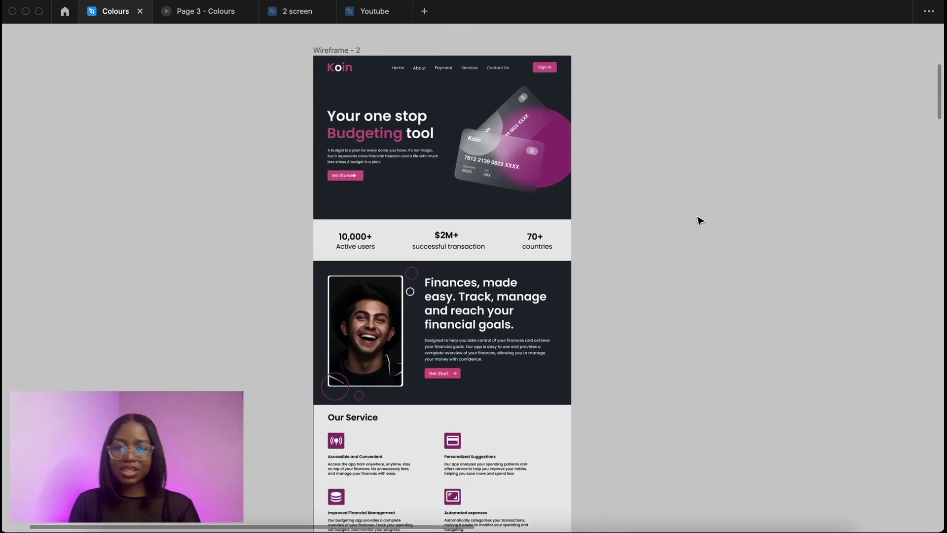
scroll(701, 220, down, 10)
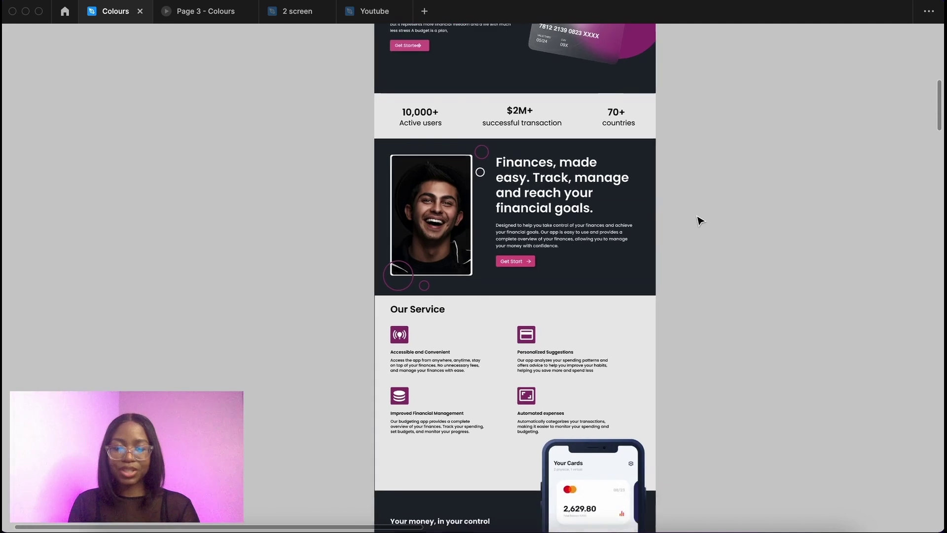
scroll(700, 220, down, 2)
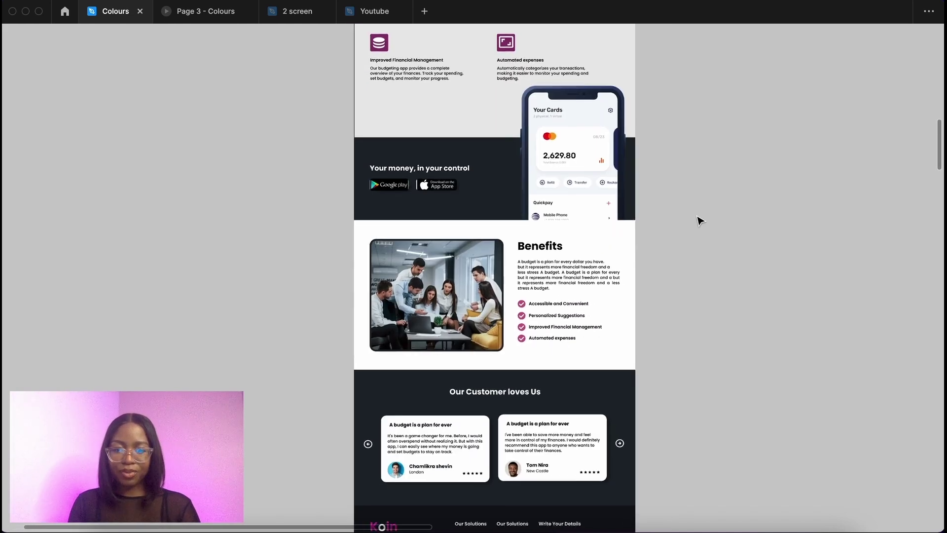
scroll(701, 220, up, 12)
scroll(701, 220, up, 2)
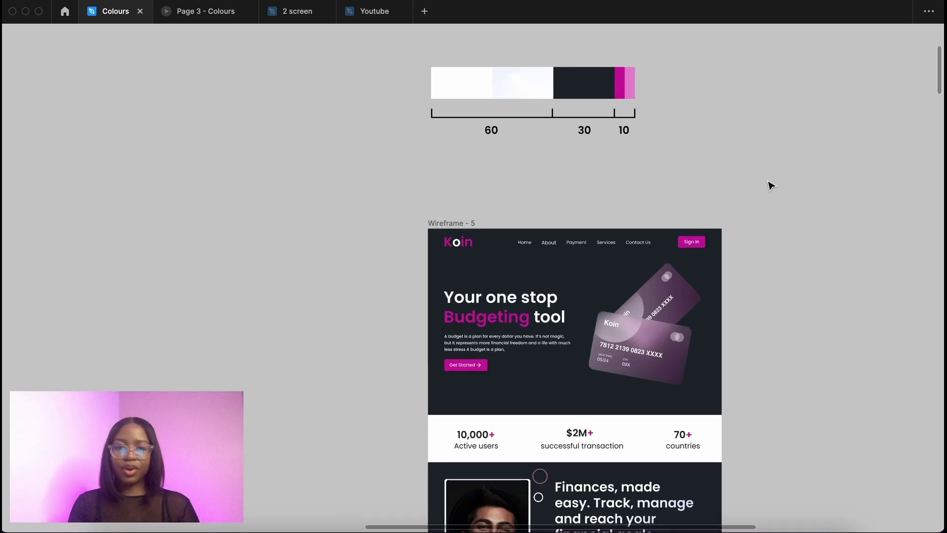
Scroll through the Wireframe - 5 Koin redesign section by section
scroll(771, 185, right, 3)
scroll(771, 184, down, 1)
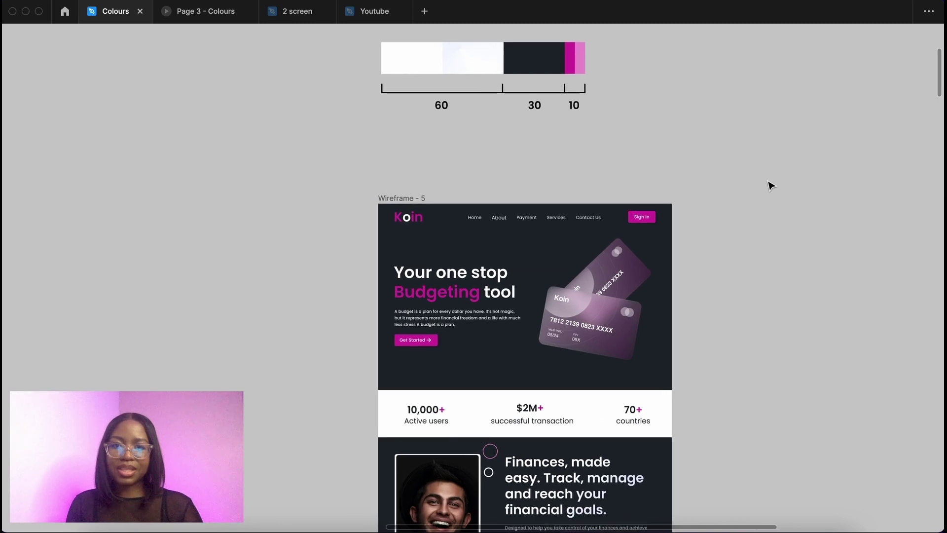
scroll(771, 185, up, 1)
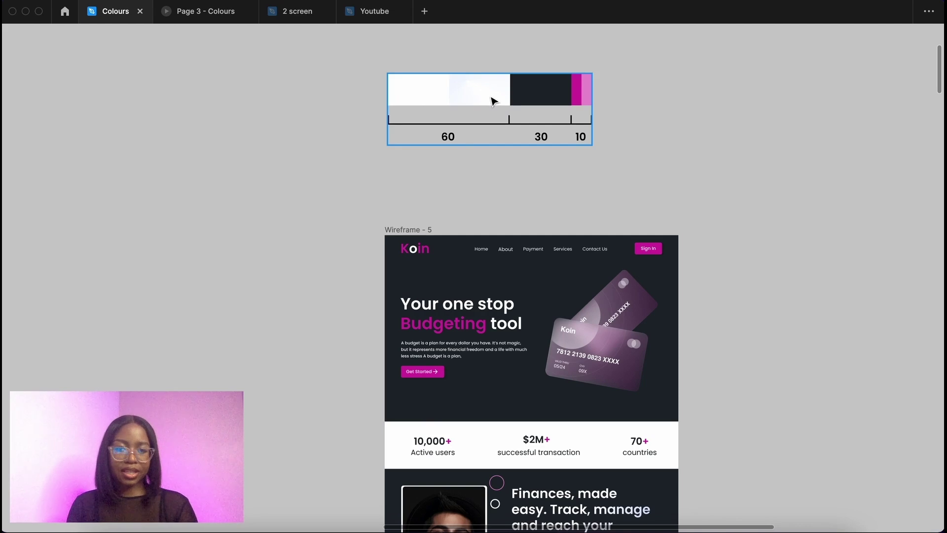
scroll(393, 243, down, 3)
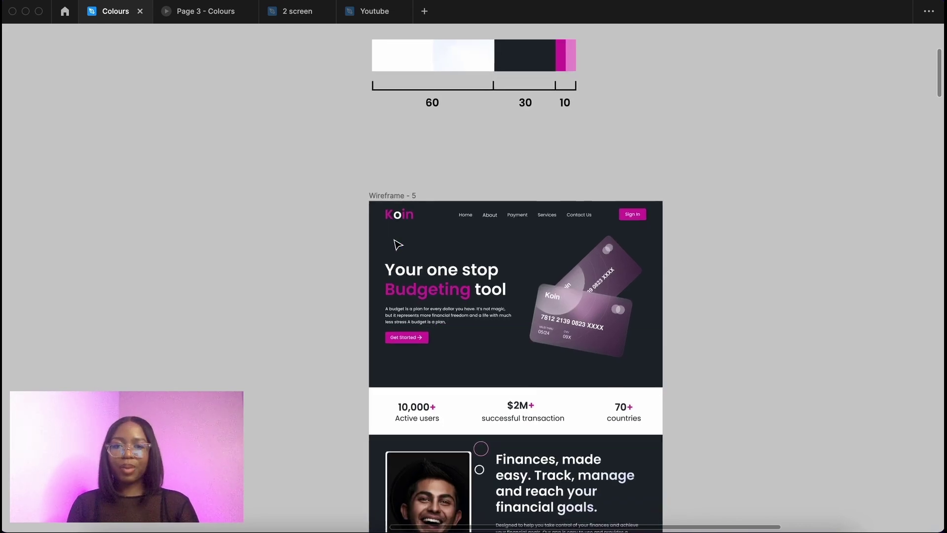
scroll(708, 271, down, 1)
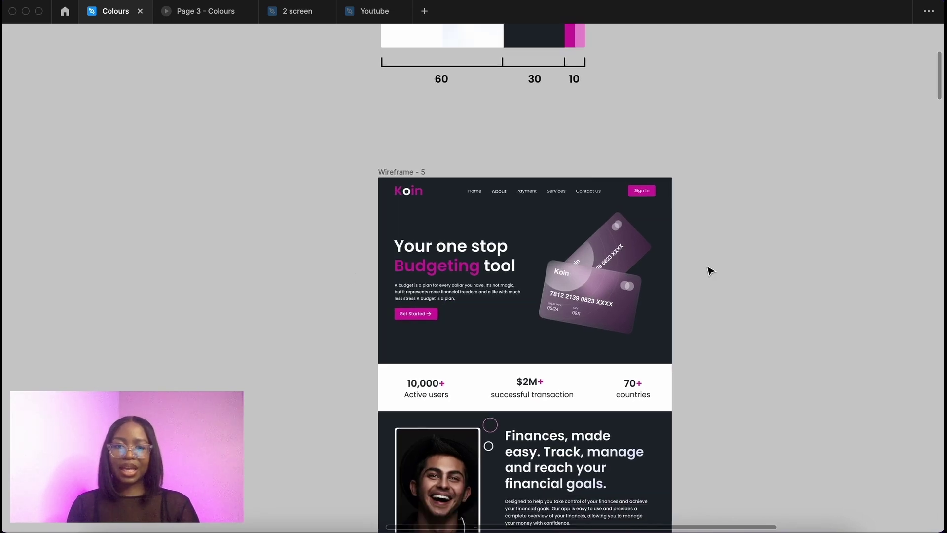
scroll(725, 253, up, 2)
scroll(727, 252, up, 1)
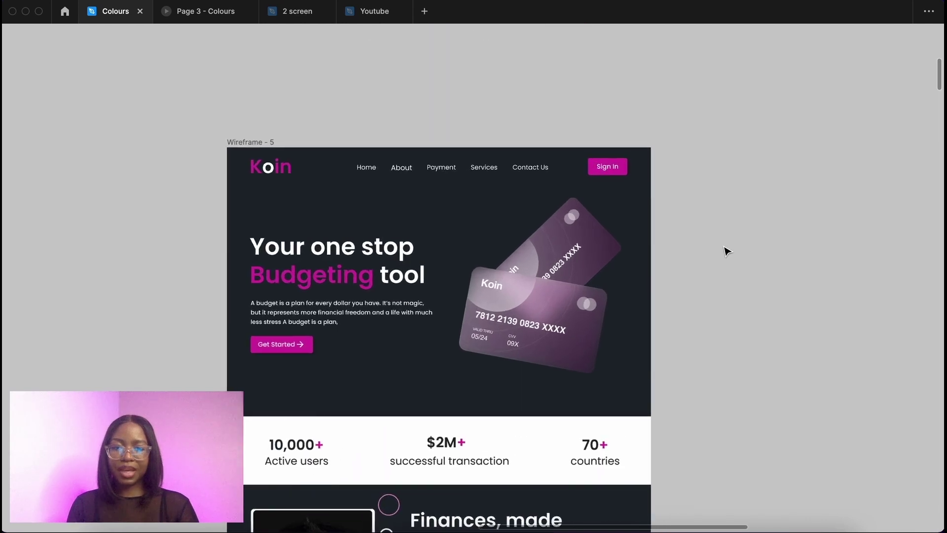
scroll(728, 252, down, 3)
scroll(727, 251, left, 3)
scroll(727, 252, up, 1)
scroll(727, 251, right, 1)
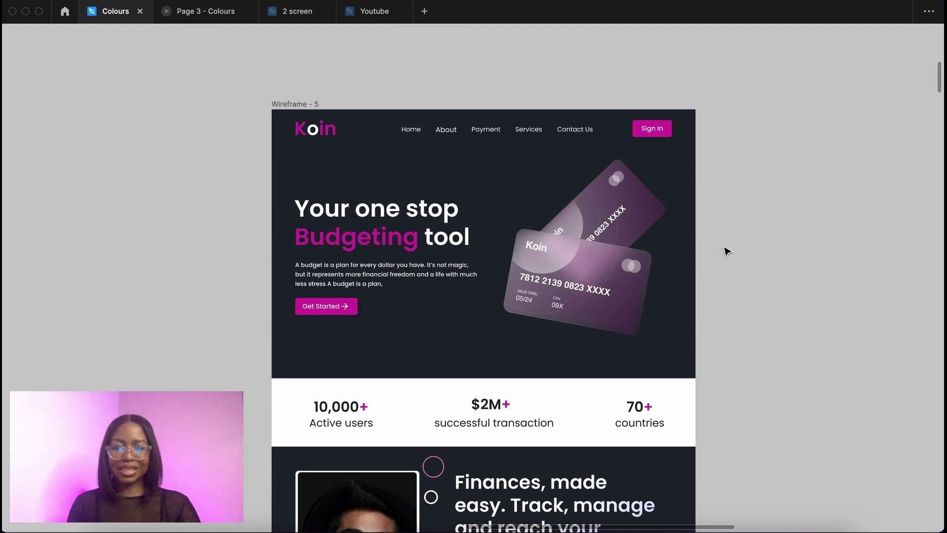
Zoom out to show Wireframe - 5 beside the light-themed Koin copy with its phone-holding Benefits image
scroll(727, 252, down, 1)
scroll(727, 251, down, 5)
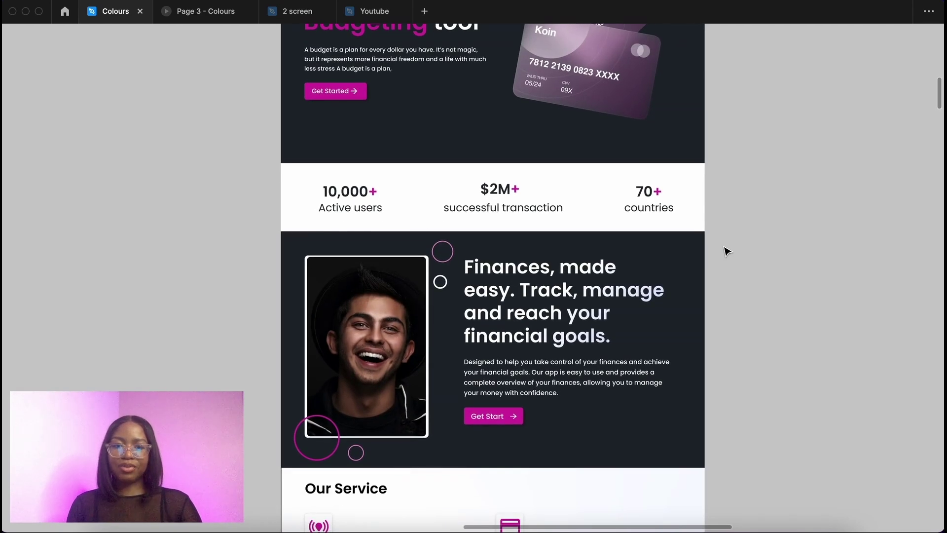
scroll(728, 252, down, 4)
scroll(728, 251, left, 1)
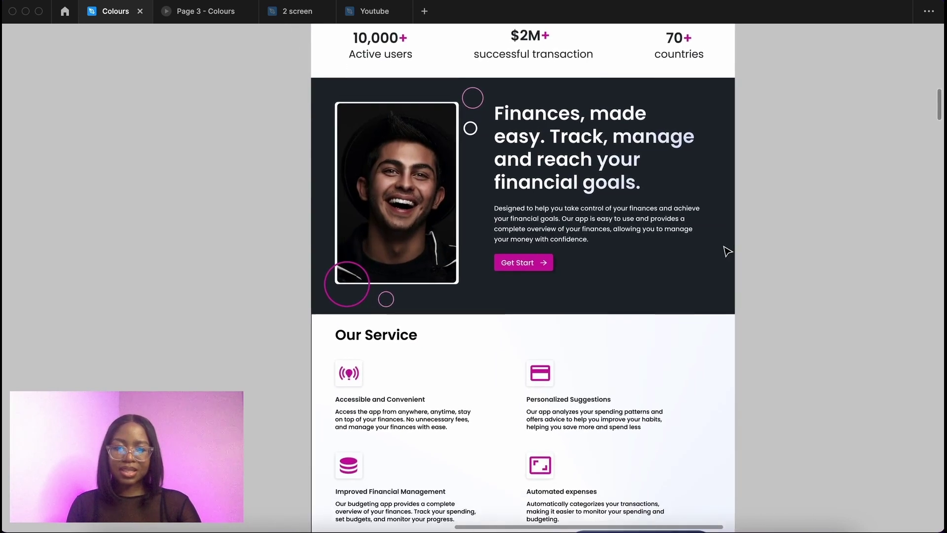
scroll(728, 251, down, 3)
scroll(727, 251, right, 1)
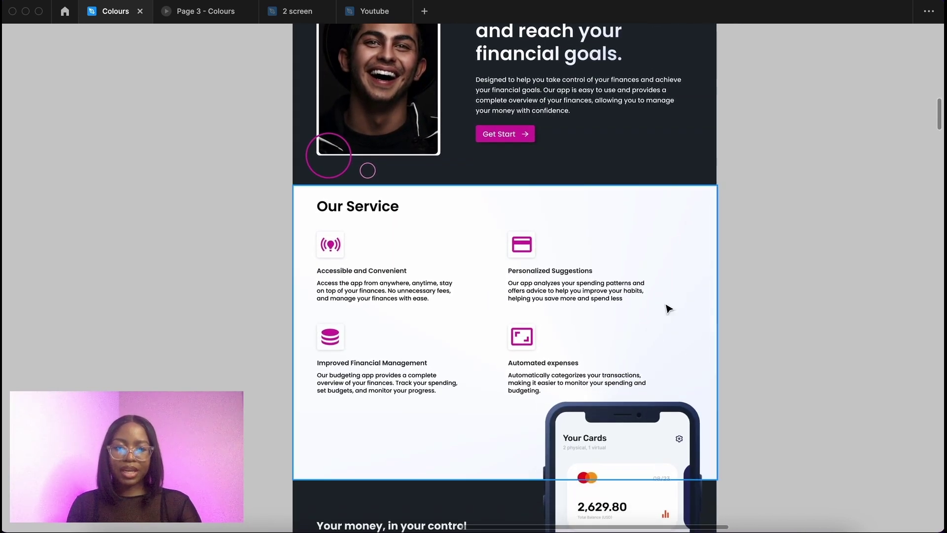
scroll(768, 377, down, 12)
scroll(768, 376, left, 1)
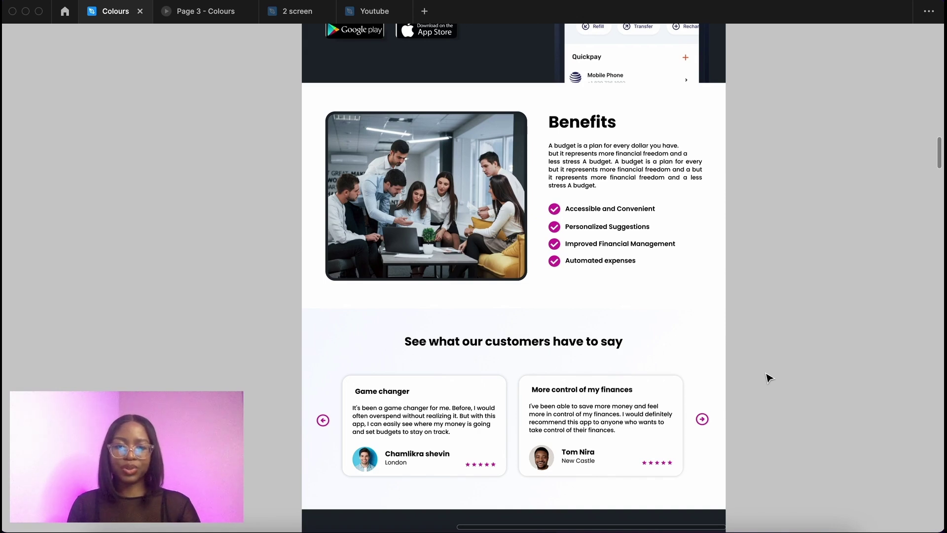
scroll(768, 378, down, 5)
scroll(768, 377, left, 8)
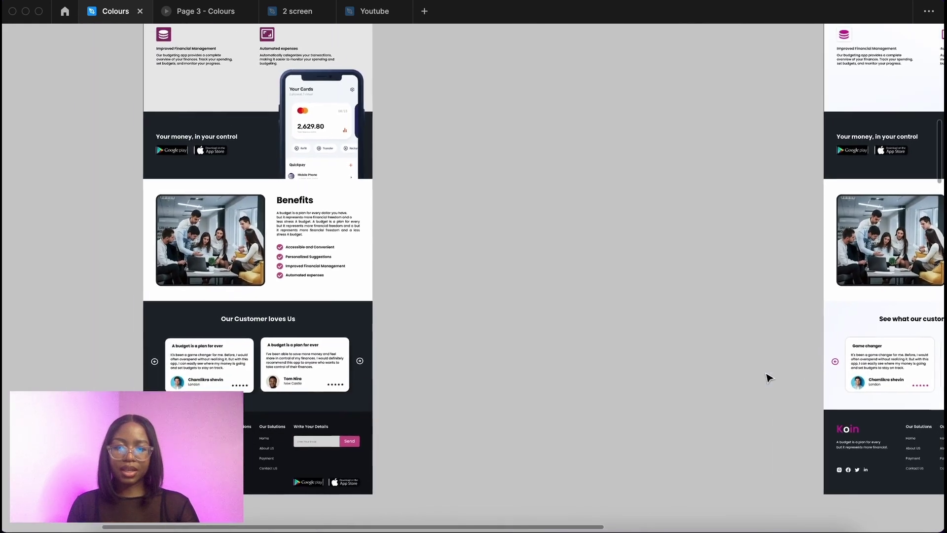
scroll(767, 378, down, 3)
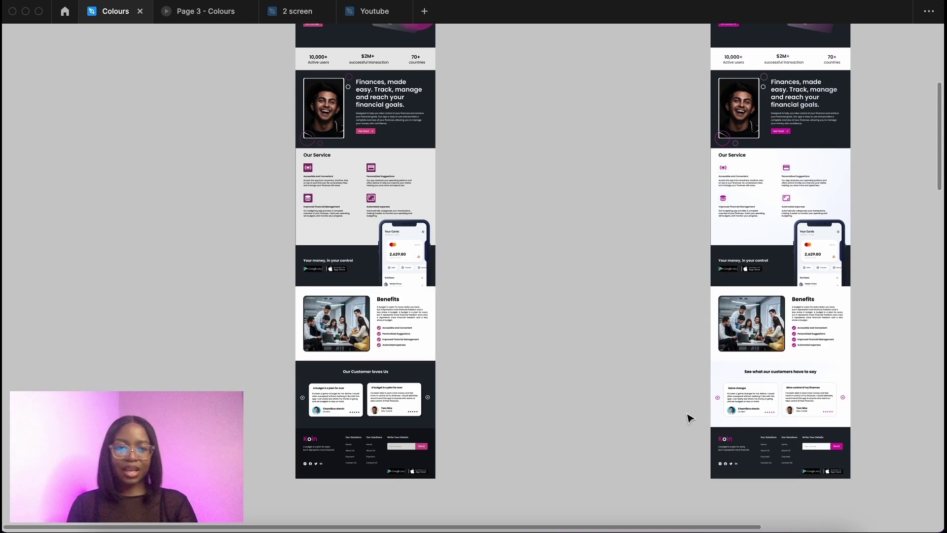
scroll(689, 418, up, 10)
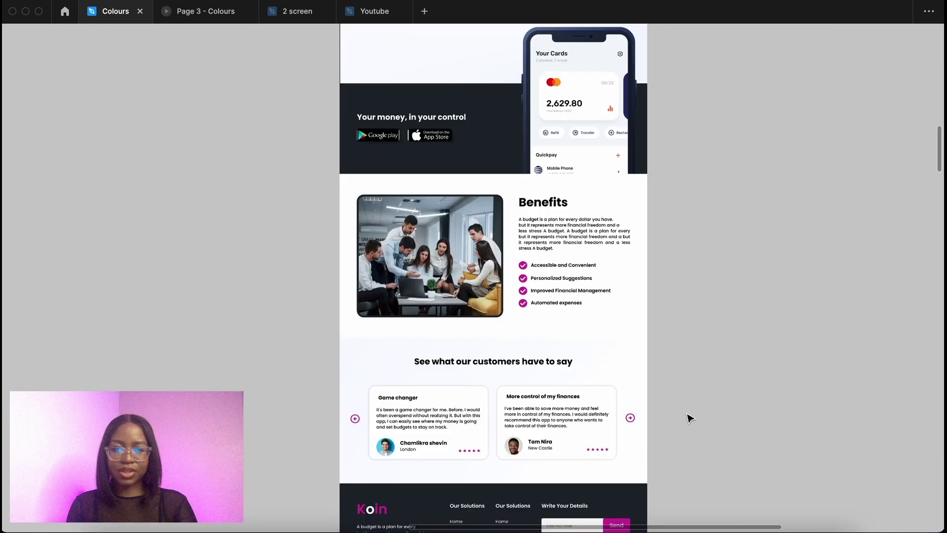
scroll(689, 418, up, 6)
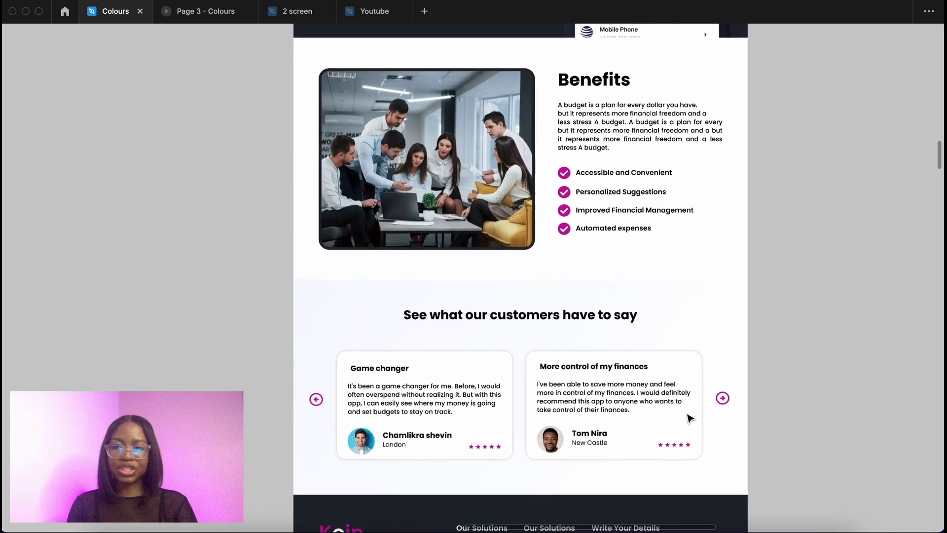
scroll(689, 418, down, 8)
Pan the canvas from Wireframe - 16 until Wireframe - 17 sits beside Wireframe - 12
scroll(689, 418, up, 4)
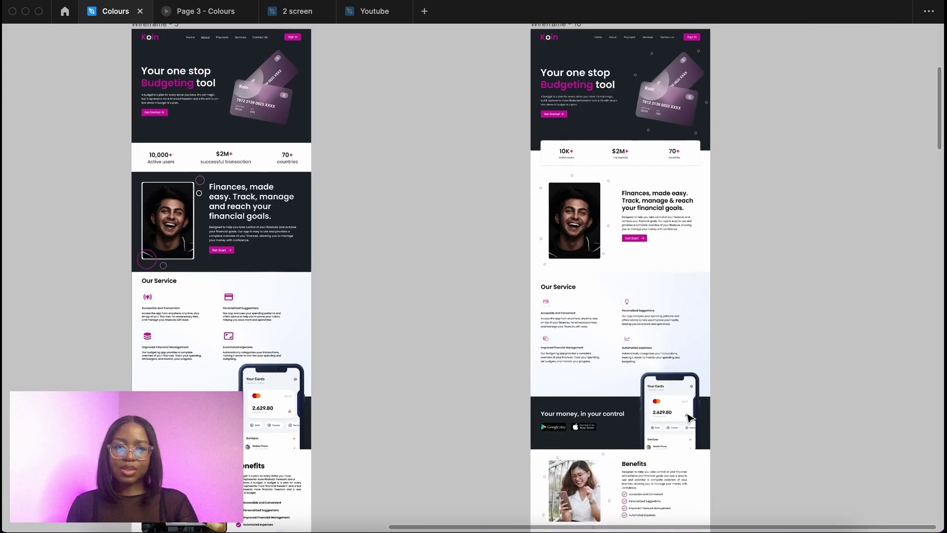
scroll(689, 418, up, 4)
scroll(689, 418, right, 3)
scroll(664, 370, up, 6)
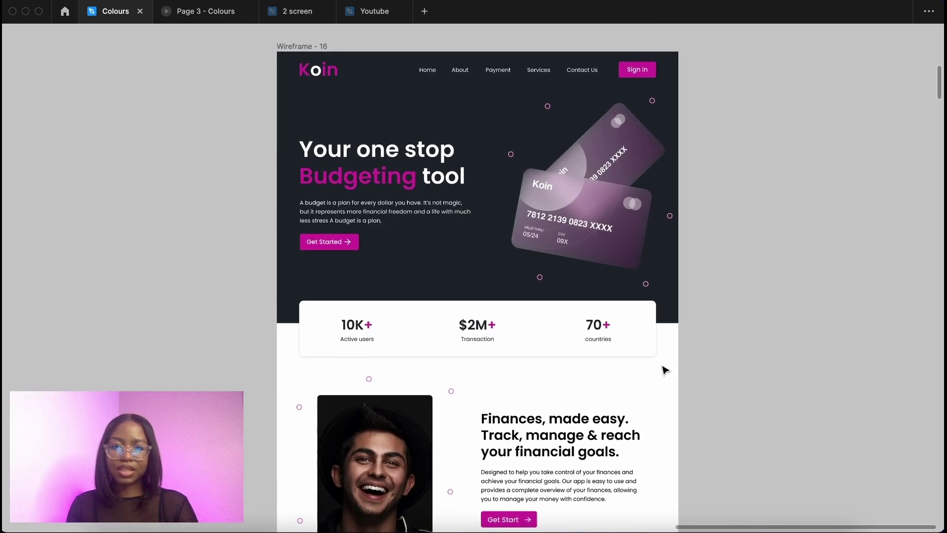
scroll(662, 368, down, 3)
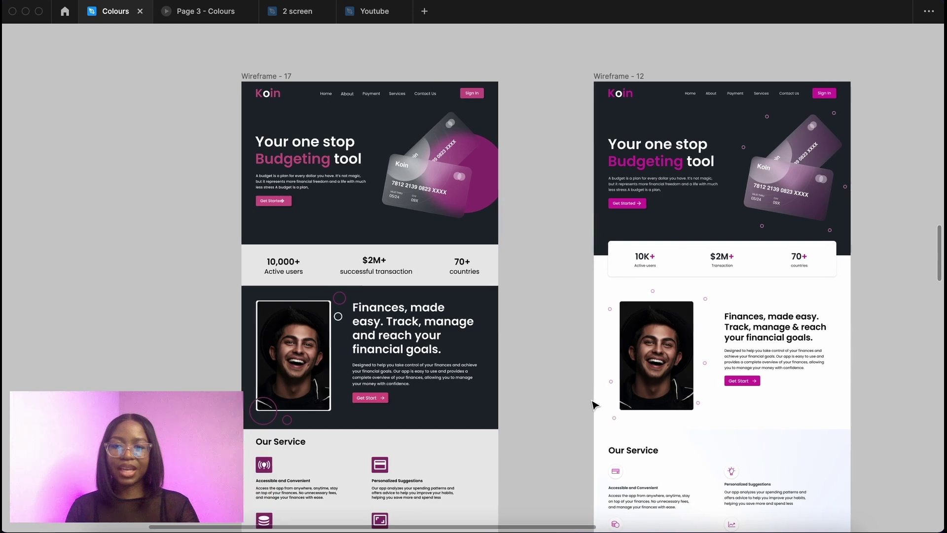
scroll(594, 405, left, 1)
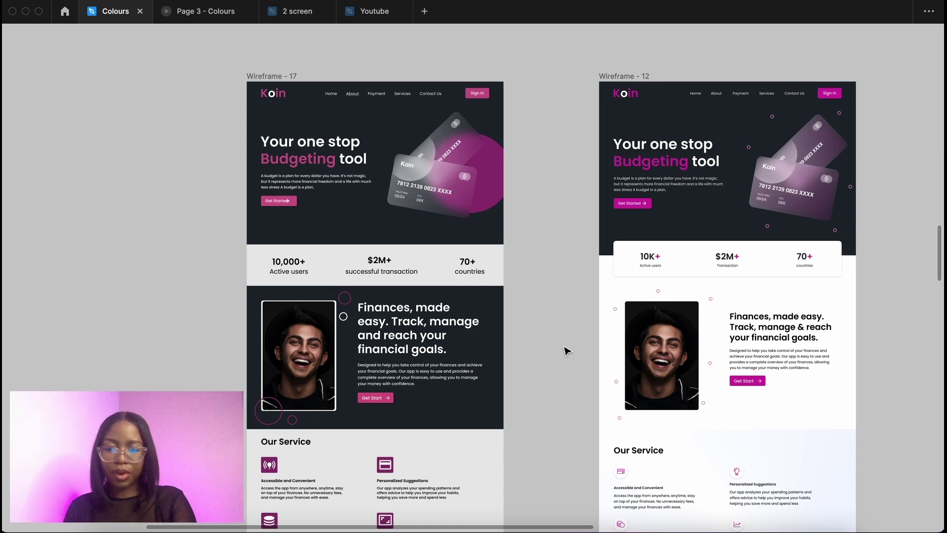
Turn on layout grids and scroll both Koin wireframes down to their footers
key(ctrl+g)
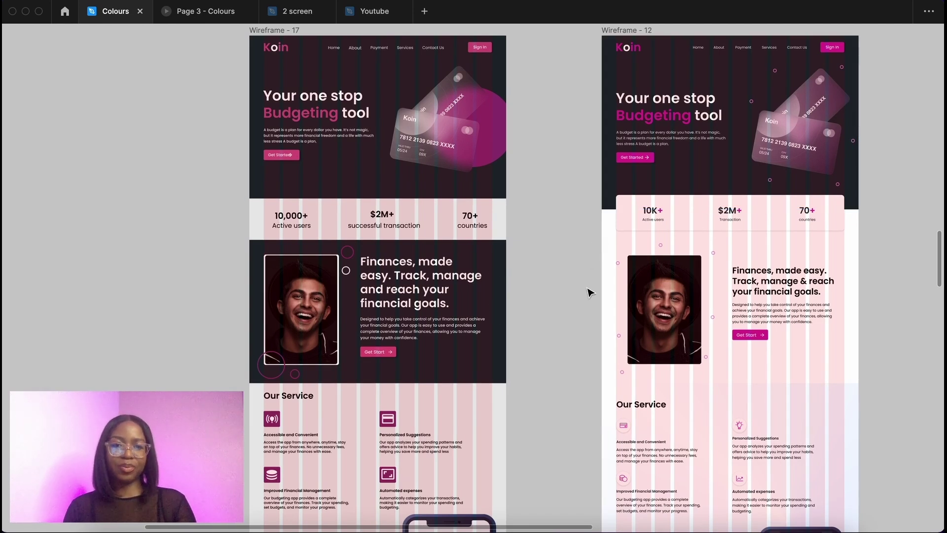
scroll(589, 292, down, 3)
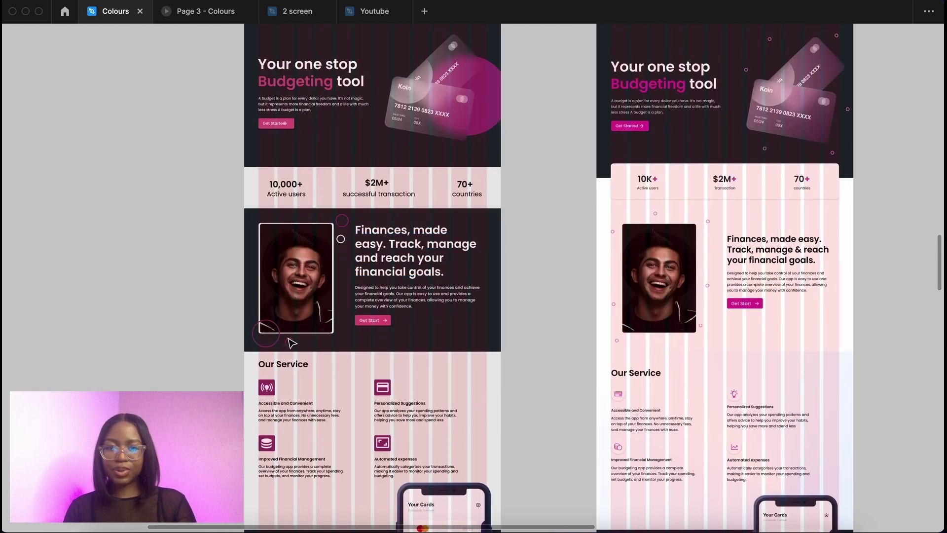
scroll(324, 340, up, 3)
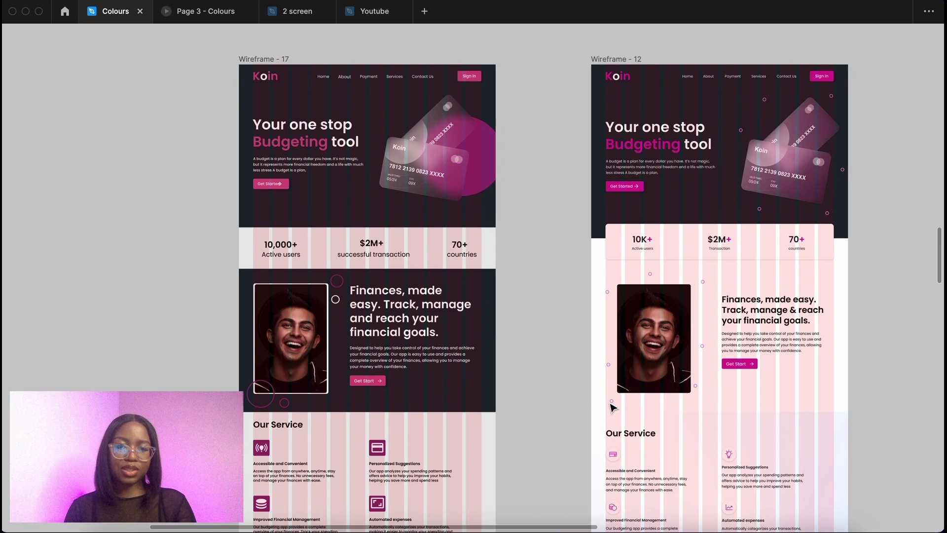
scroll(590, 434, down, 5)
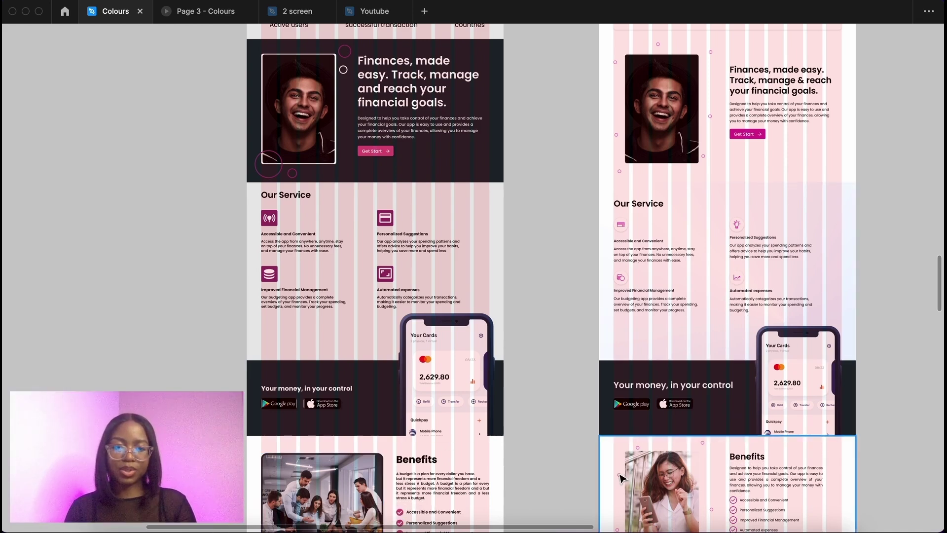
scroll(630, 433, down, 5)
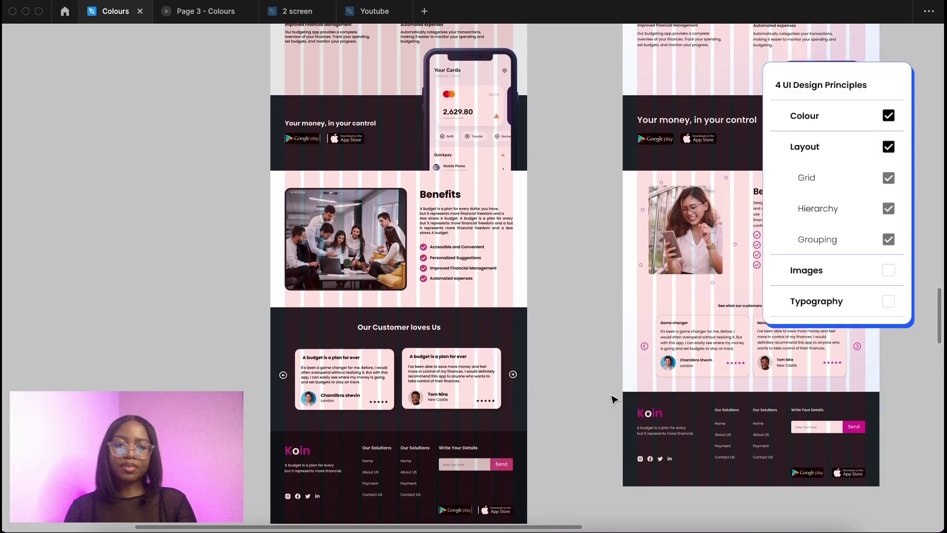
Scroll up and down through both grid-overlaid Koin wireframes to review them
scroll(613, 399, up, 3)
scroll(613, 399, up, 9)
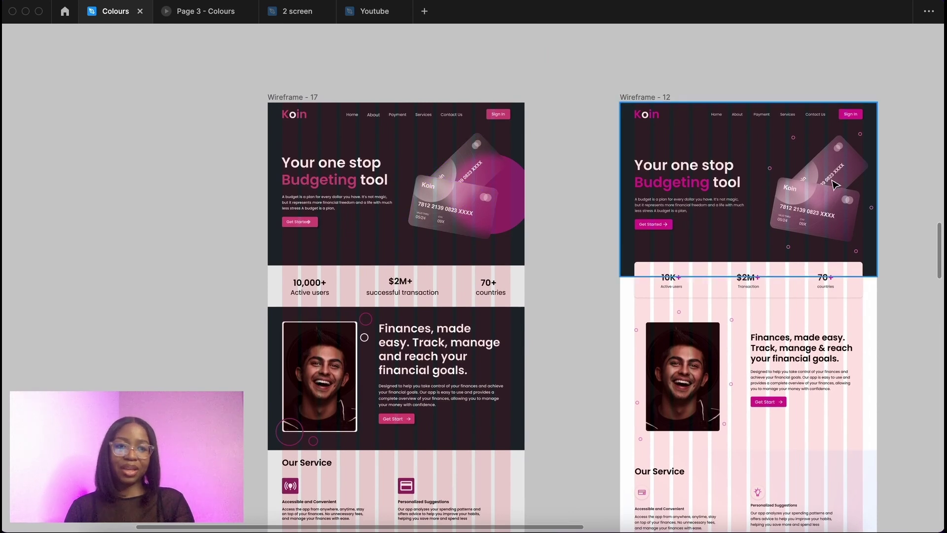
scroll(636, 439, down, 3)
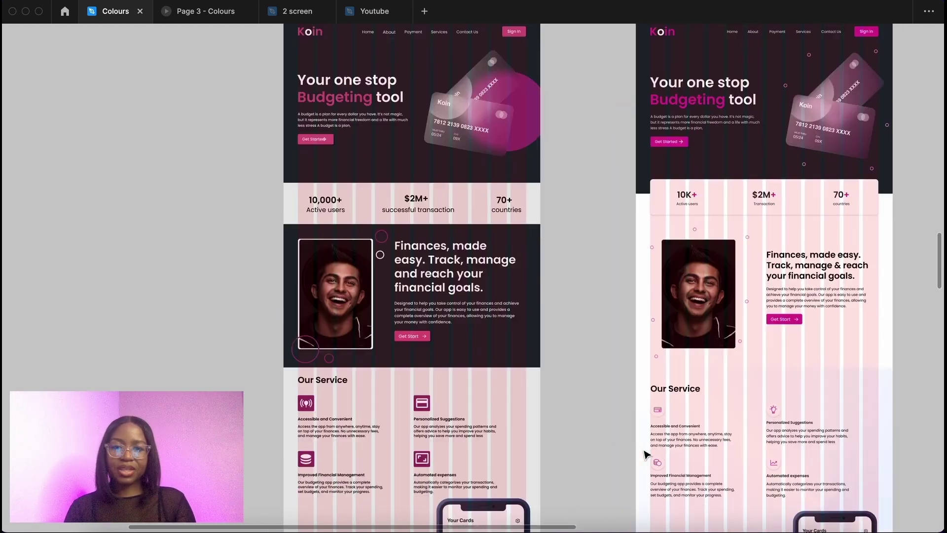
scroll(619, 391, down, 15)
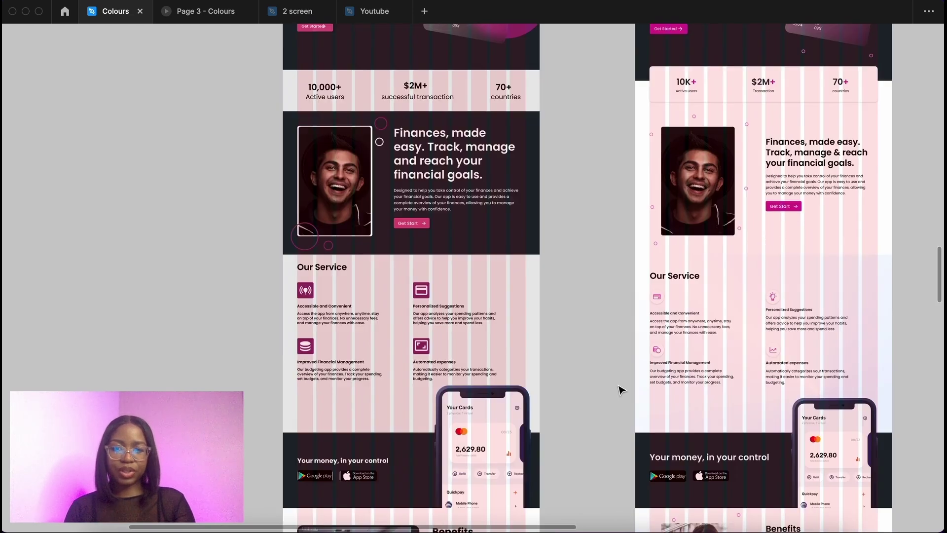
scroll(620, 390, up, 1)
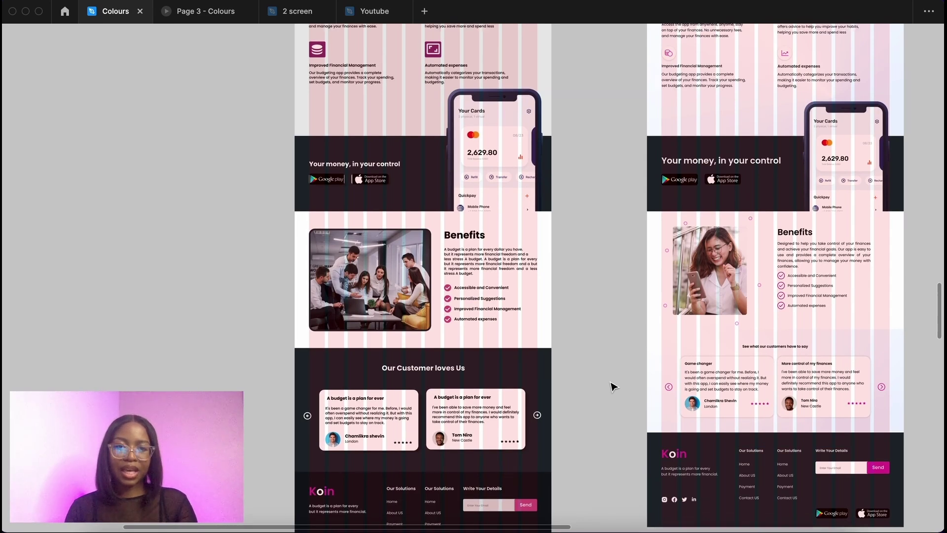
Hide the layout grids and compare the hero and Our Service sections side by side
key(shift+g)
scroll(611, 385, up, 5)
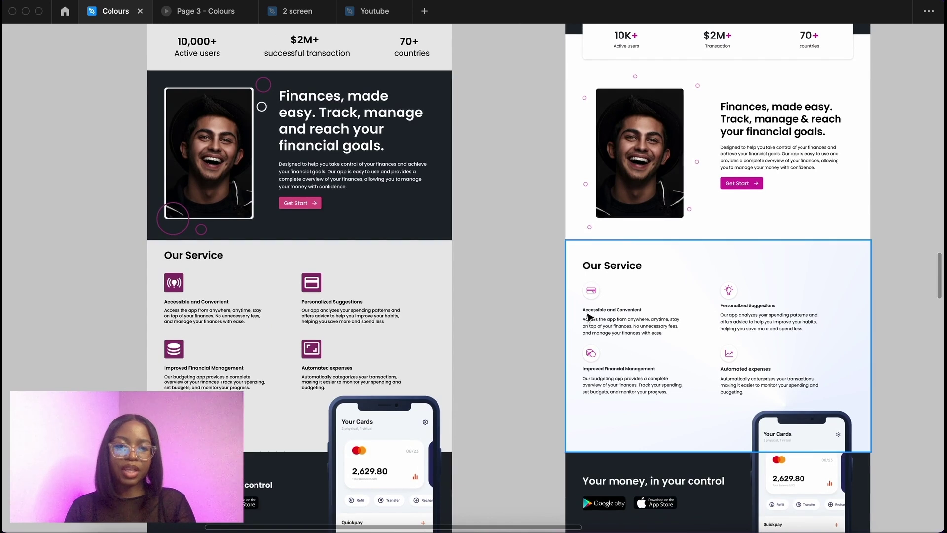
scroll(558, 340, up, 5)
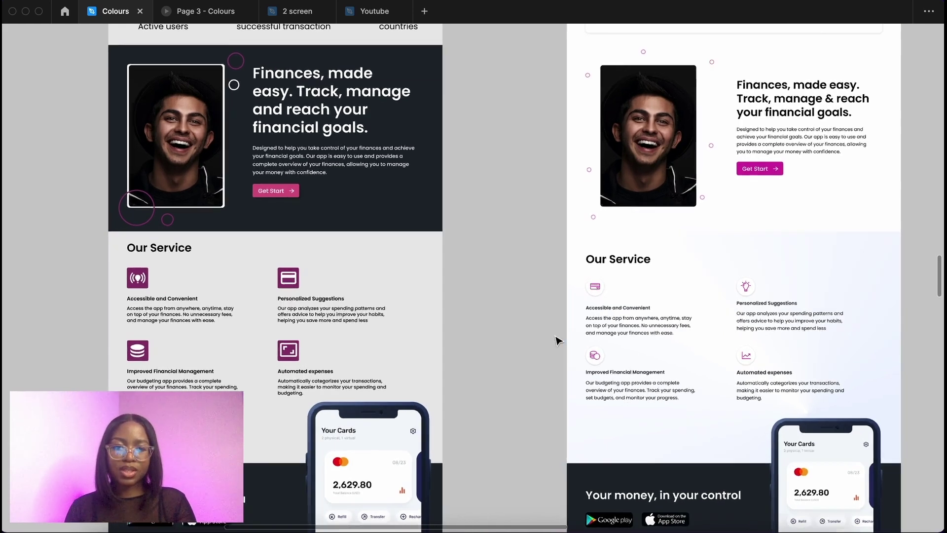
scroll(557, 340, down, 2)
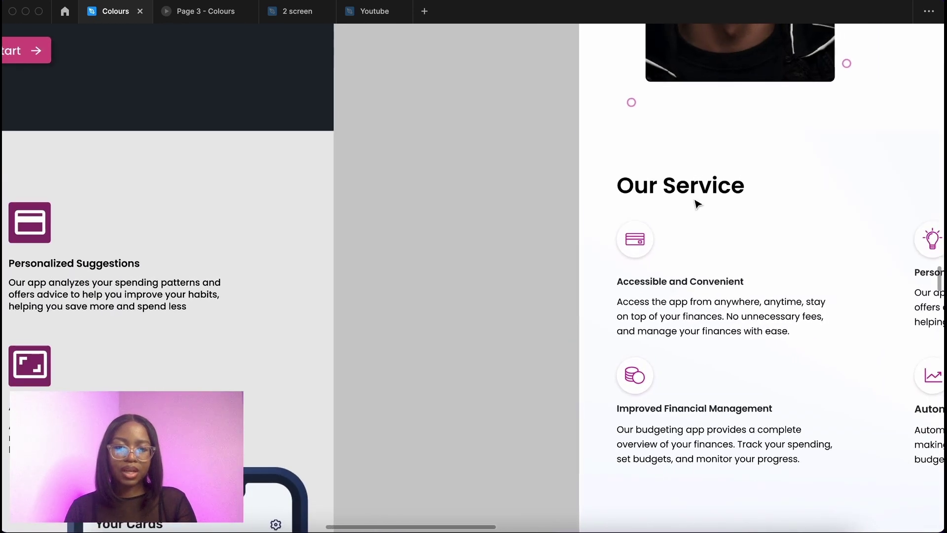
scroll(541, 324, down, 4)
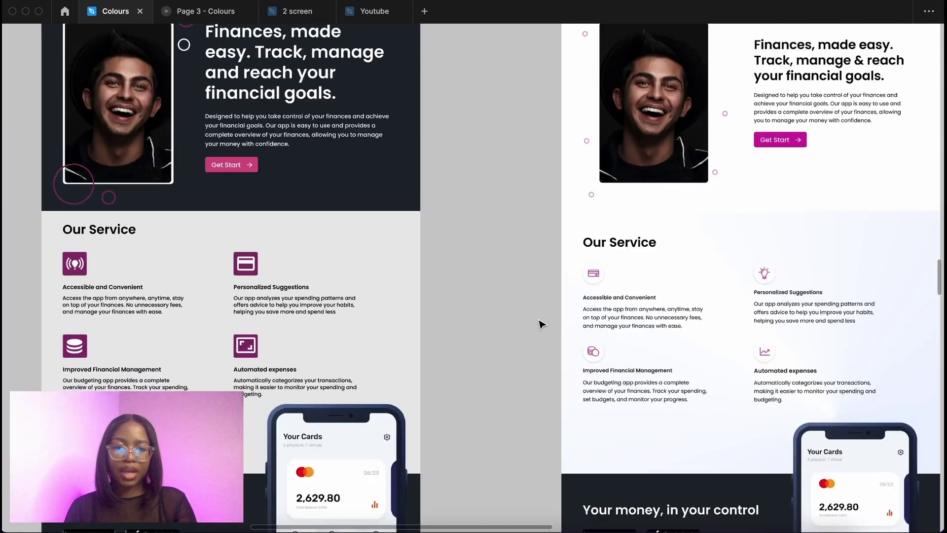
scroll(541, 324, up, 2)
scroll(542, 324, down, 3)
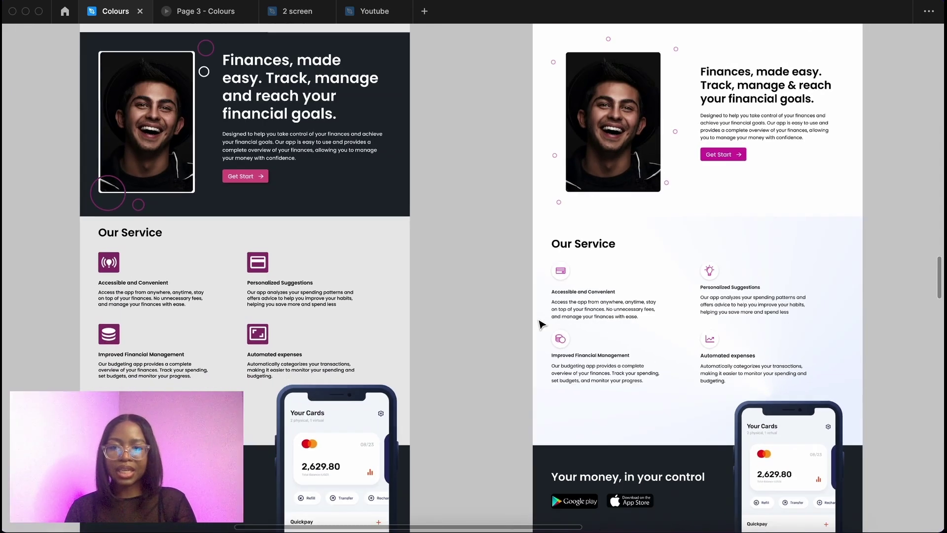
scroll(480, 334, down, 2)
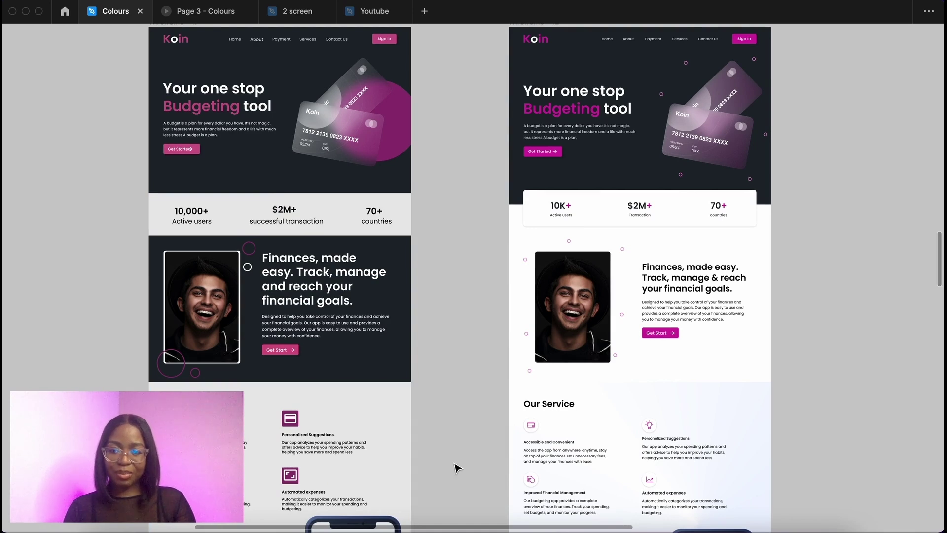
scroll(454, 467, down, 5)
scroll(454, 466, up, 5)
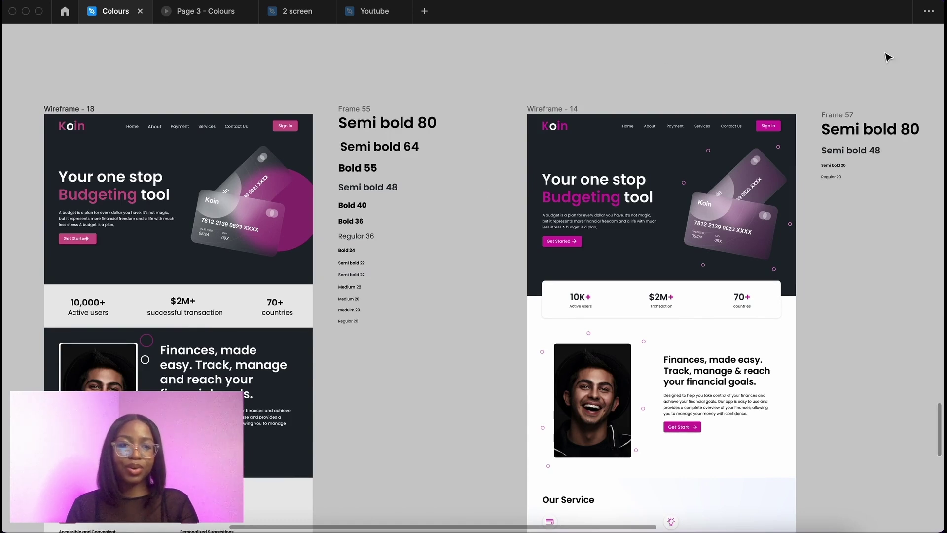
scroll(503, 250, down, 1)
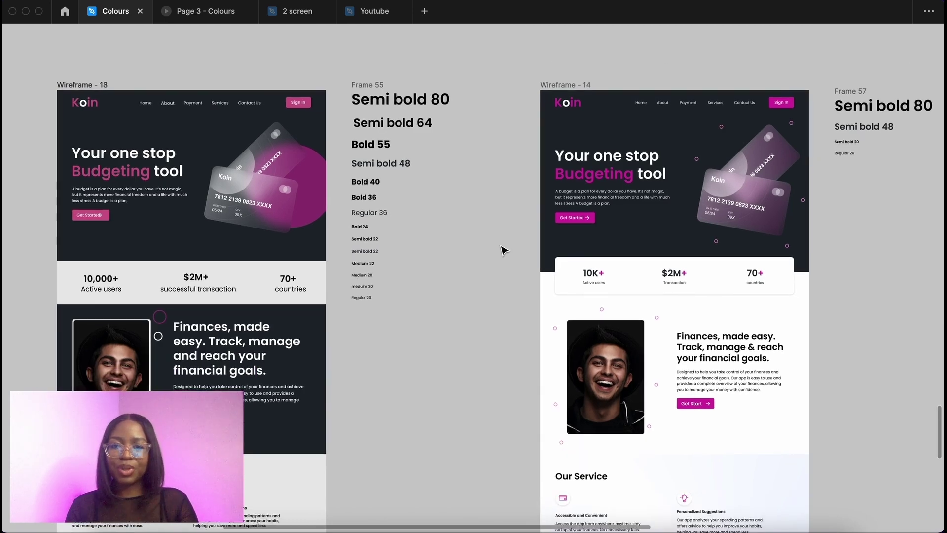
scroll(503, 250, down, 5)
scroll(503, 250, left, 1)
scroll(503, 250, down, 1)
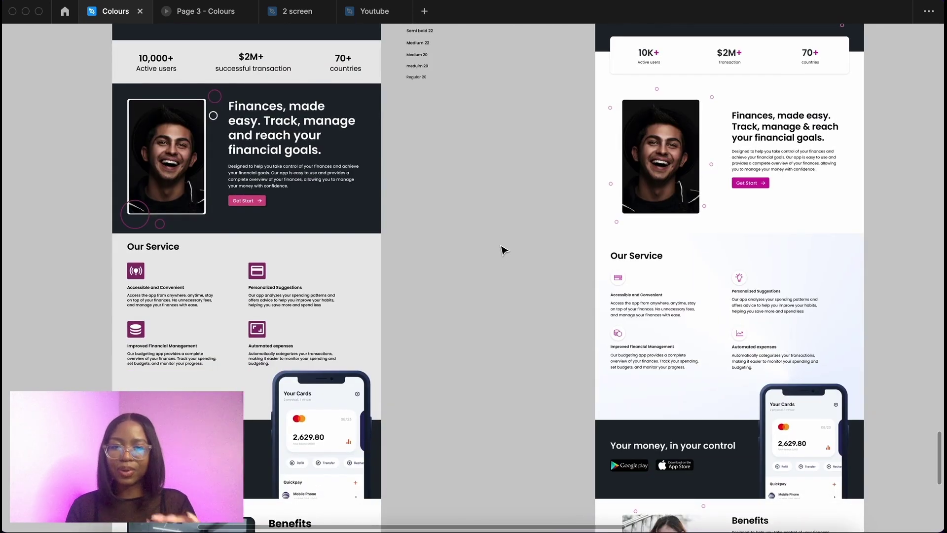
scroll(503, 250, up, 5)
scroll(495, 332, down, 2)
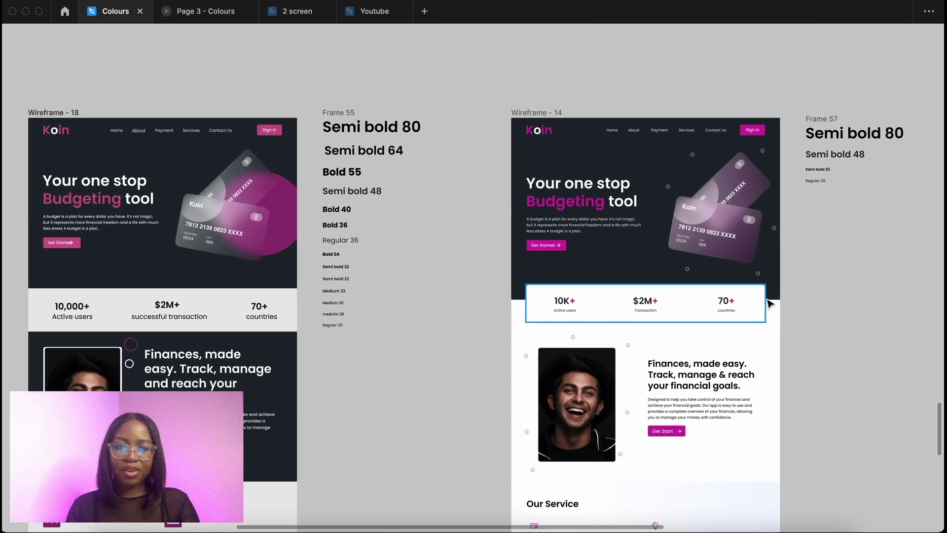
scroll(776, 347, up, 3)
scroll(777, 347, up, 2)
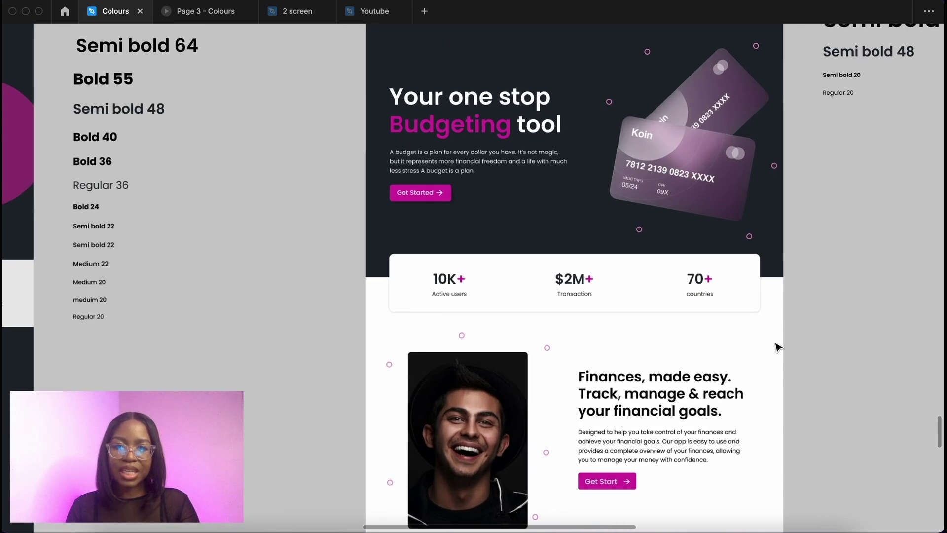
scroll(777, 347, down, 5)
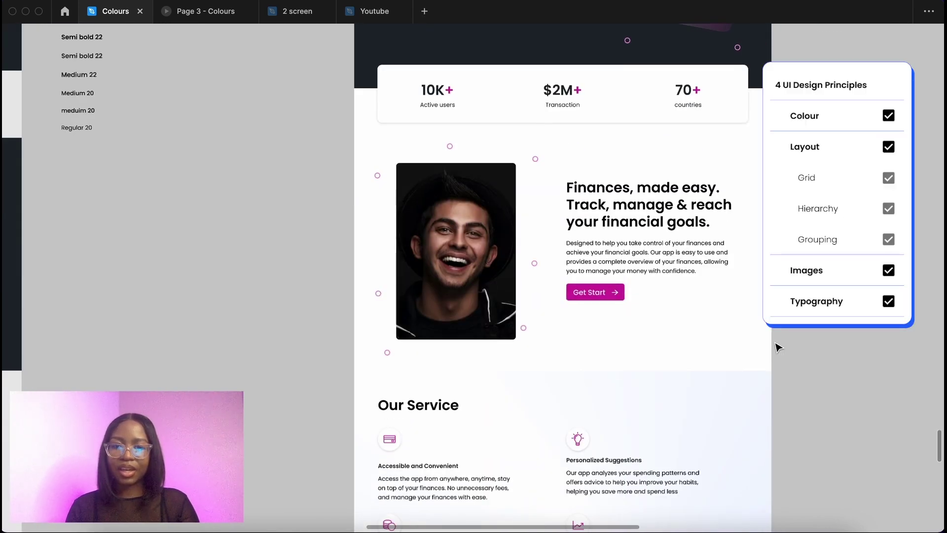
Scroll to the 428×926 phone frame with its 4 columns (auto) layout grid
scroll(778, 348, down, 5)
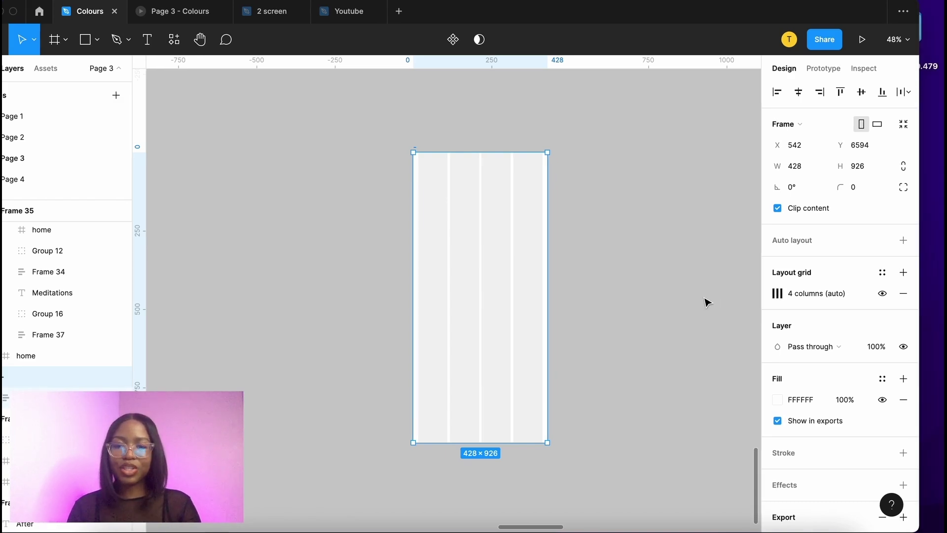
Add a second layout grid to the mobile frame as Rows with Auto count
scroll(708, 302, up, 5)
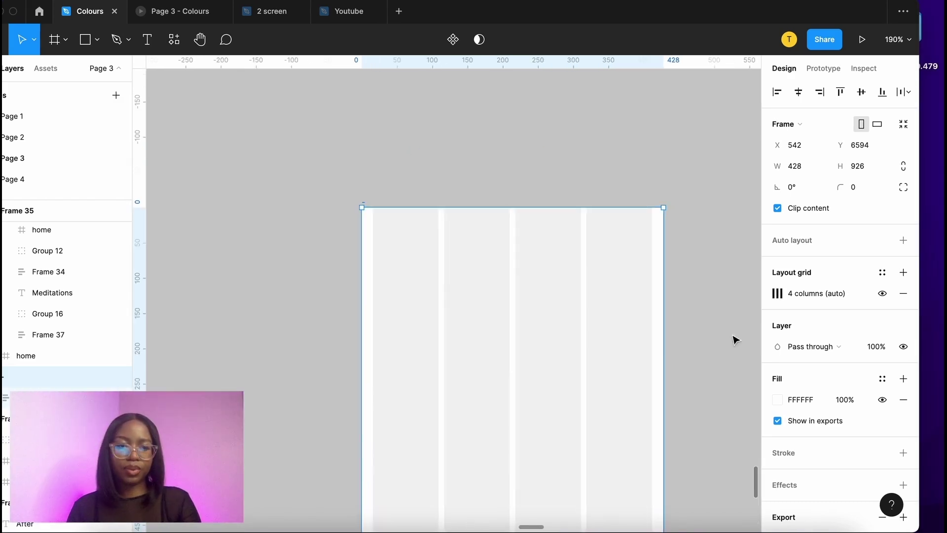
click(903, 272)
click(778, 295)
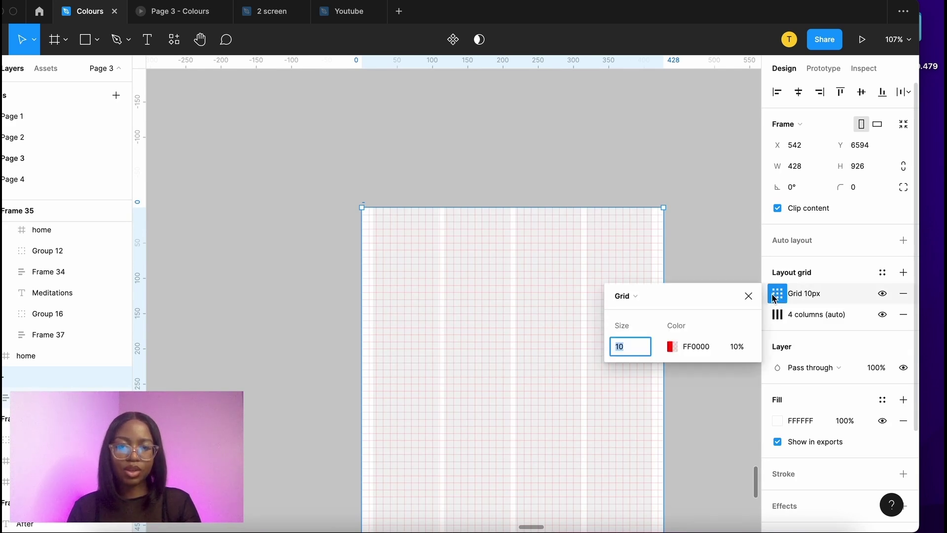
click(638, 295)
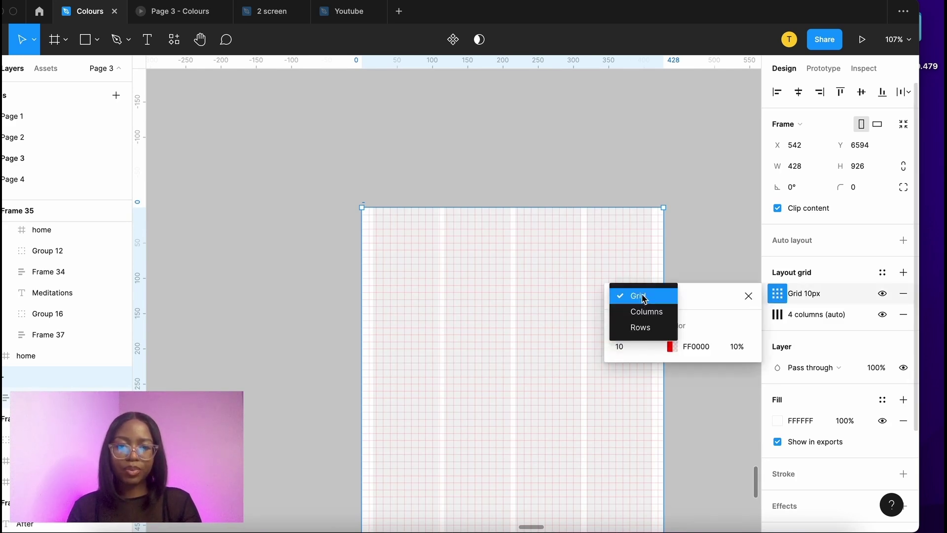
click(650, 327)
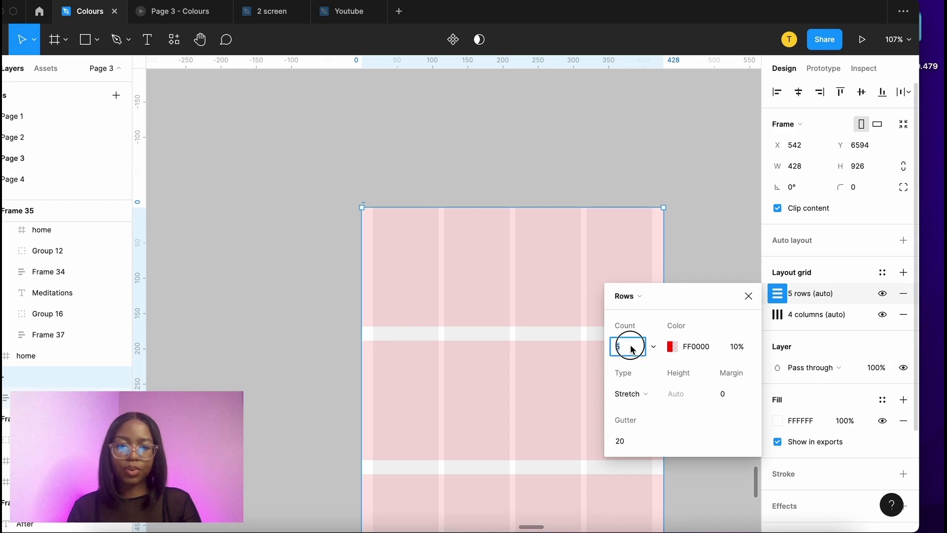
click(653, 346)
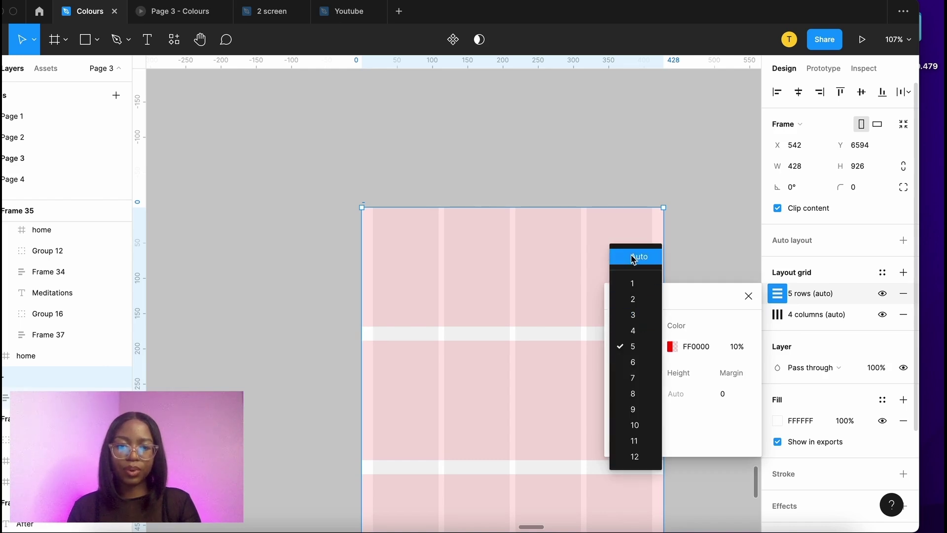
click(637, 257)
Set the row grid to gutter 8, margin 8, Top alignment and row height 8
click(614, 441)
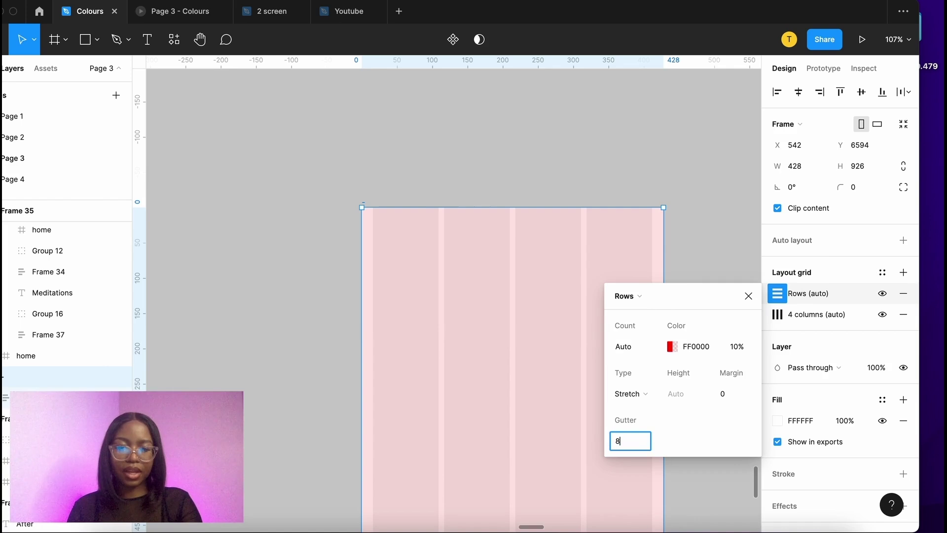
text(8)
key(Return)
click(731, 396)
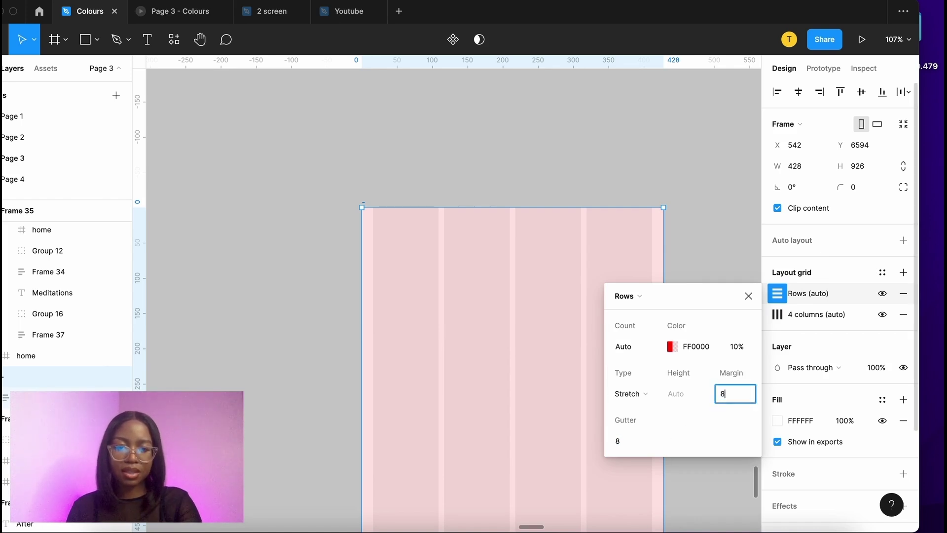
key(Return)
click(642, 394)
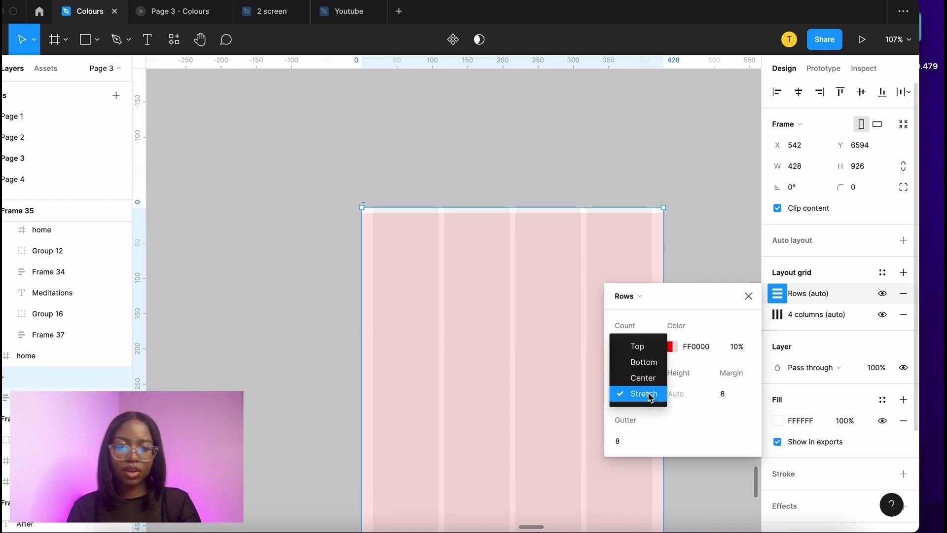
click(641, 347)
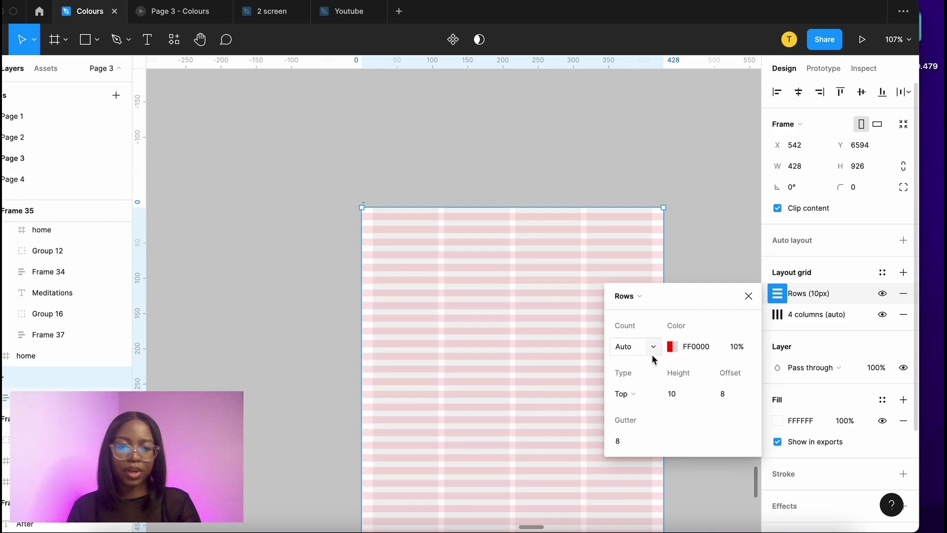
click(678, 394)
text(8)
key(Return)
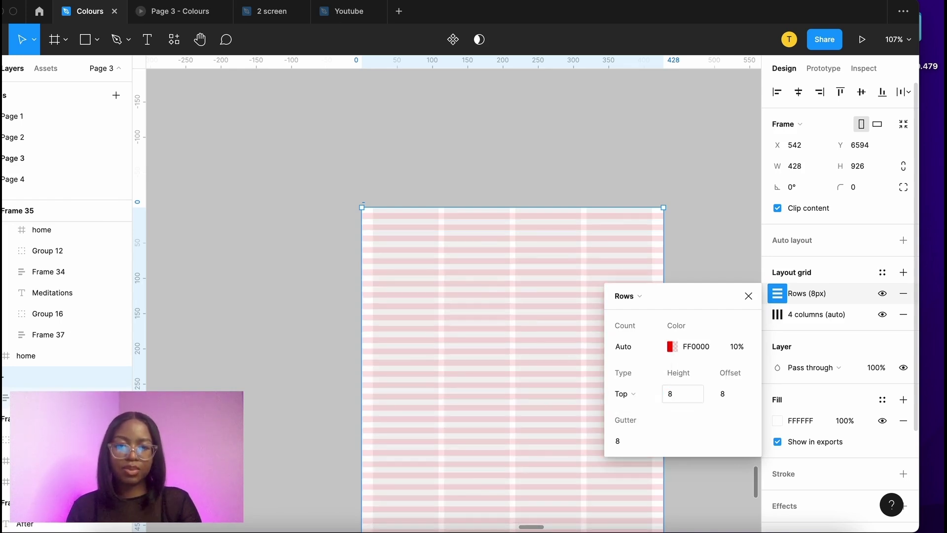
click(213, 278)
scroll(404, 284, up, 5)
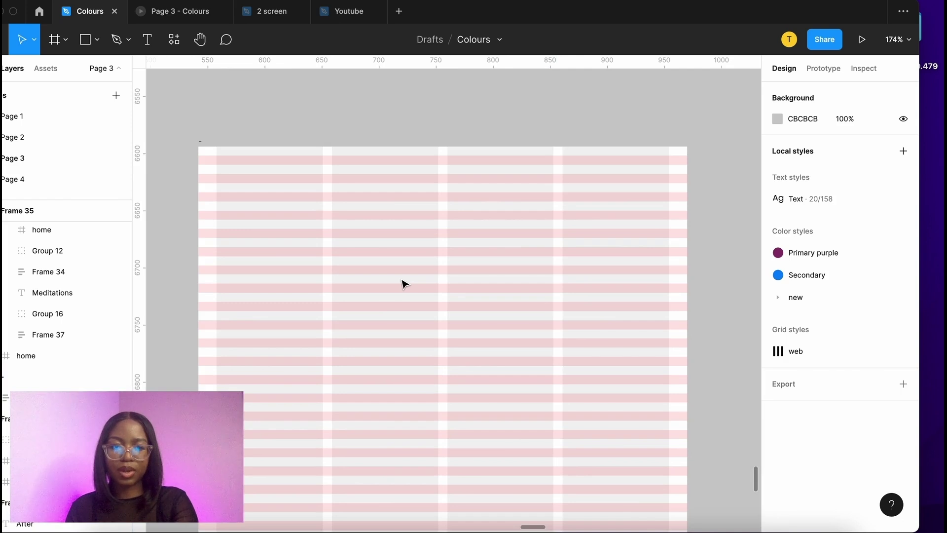
Draw a grey rectangle near the frame top and widen it to 194×96 across two columns
key(r)
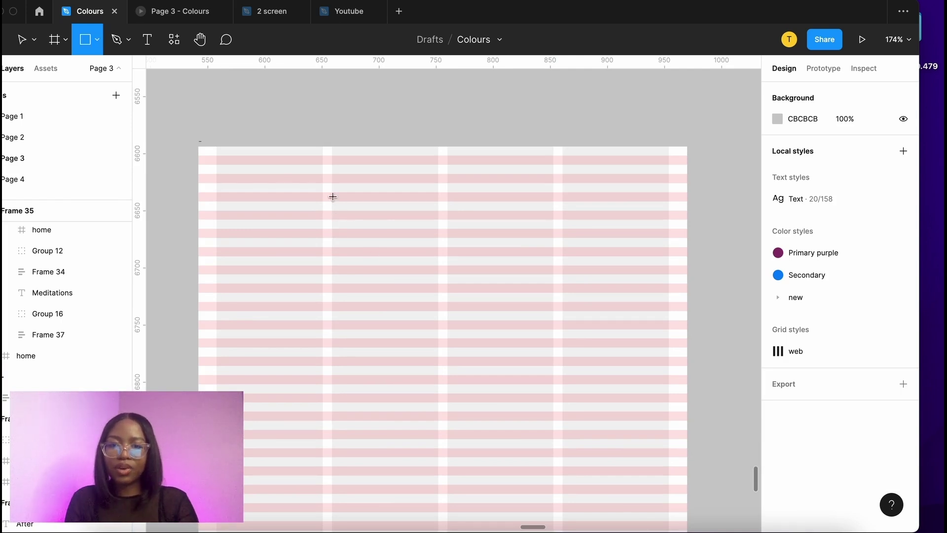
drag(332, 191, 439, 305)
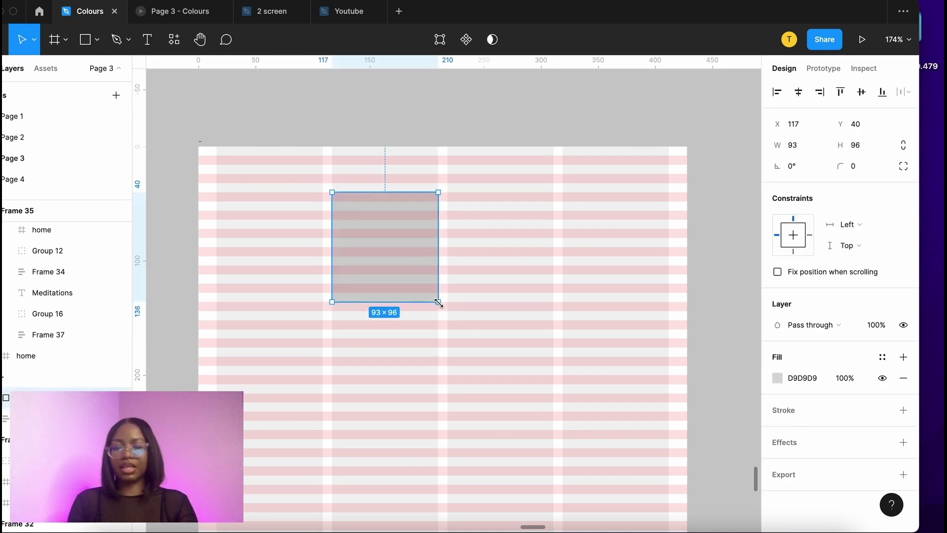
drag(439, 259, 553, 257)
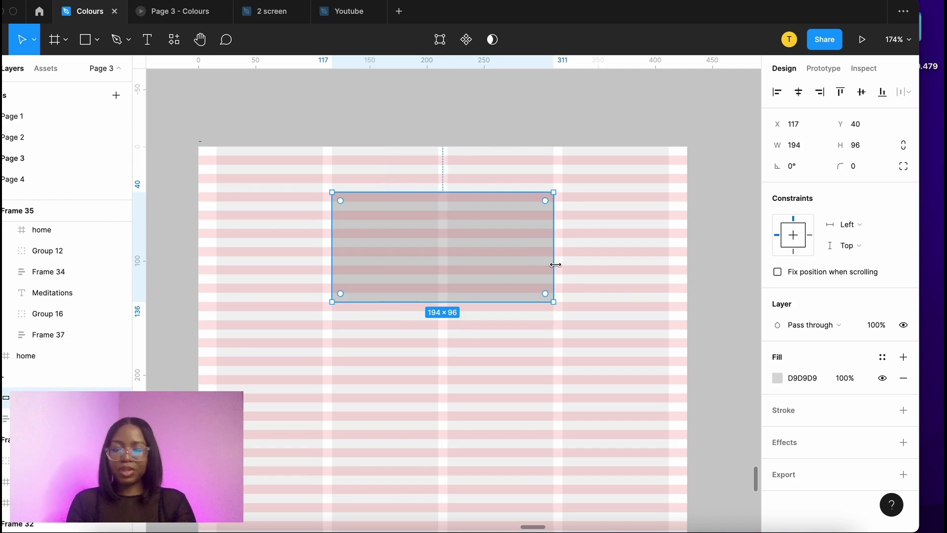
click(501, 355)
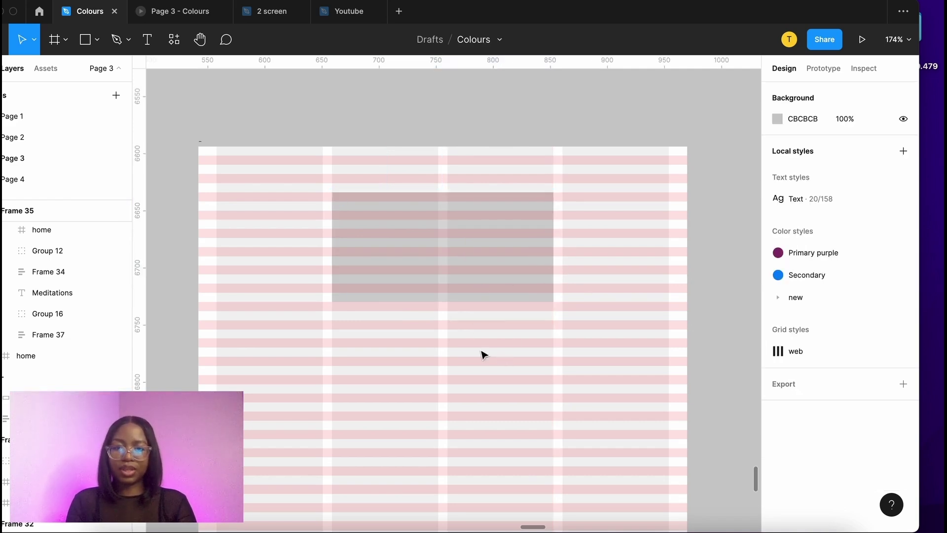
key(ctrl+z)
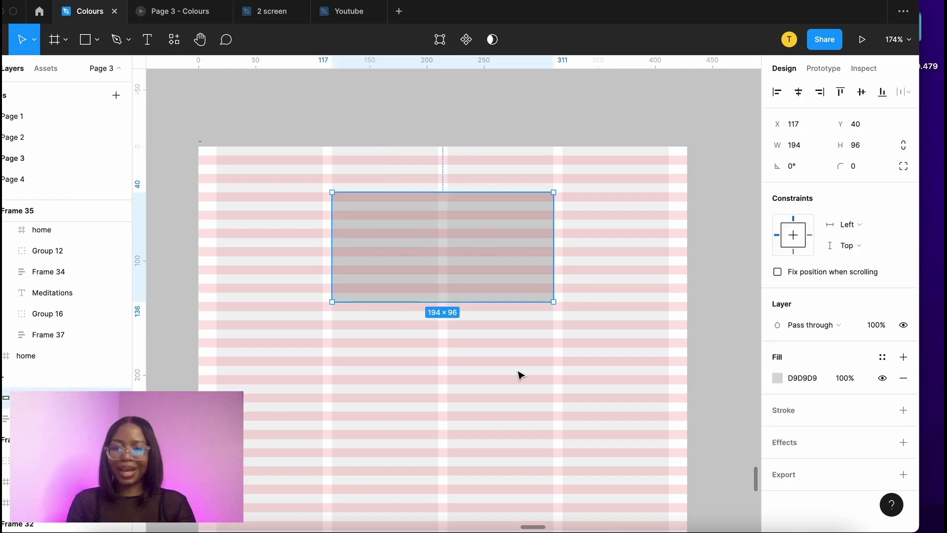